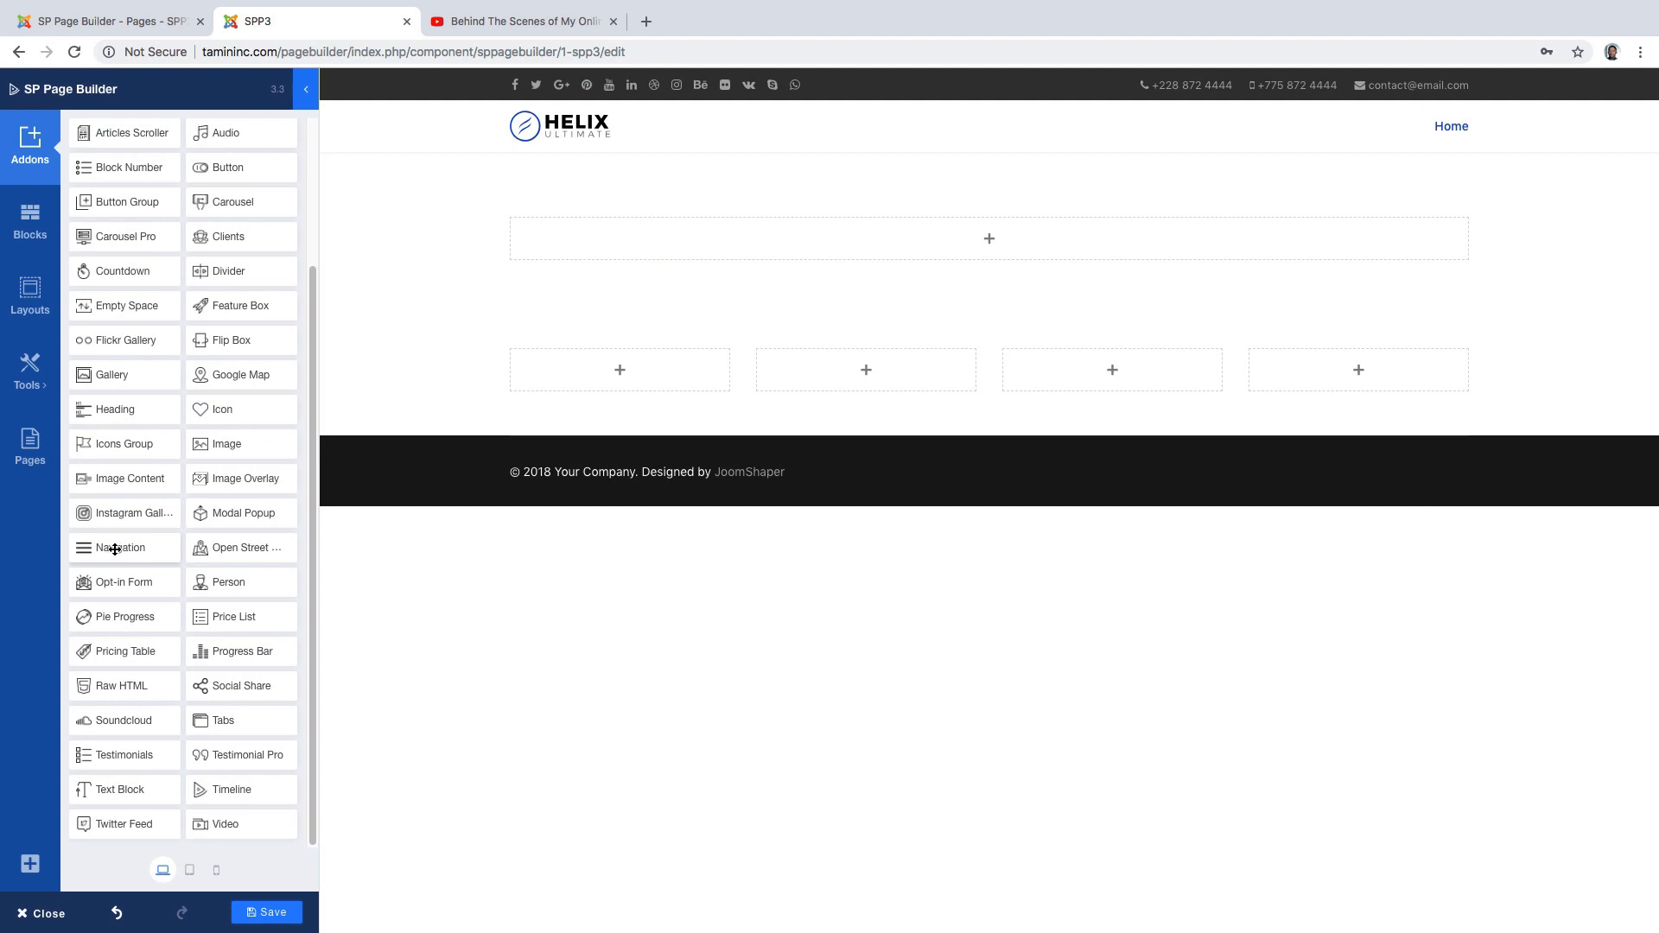
Drag a Navigation addon from the sidebar into the empty top row.
drag(115, 549, 928, 236)
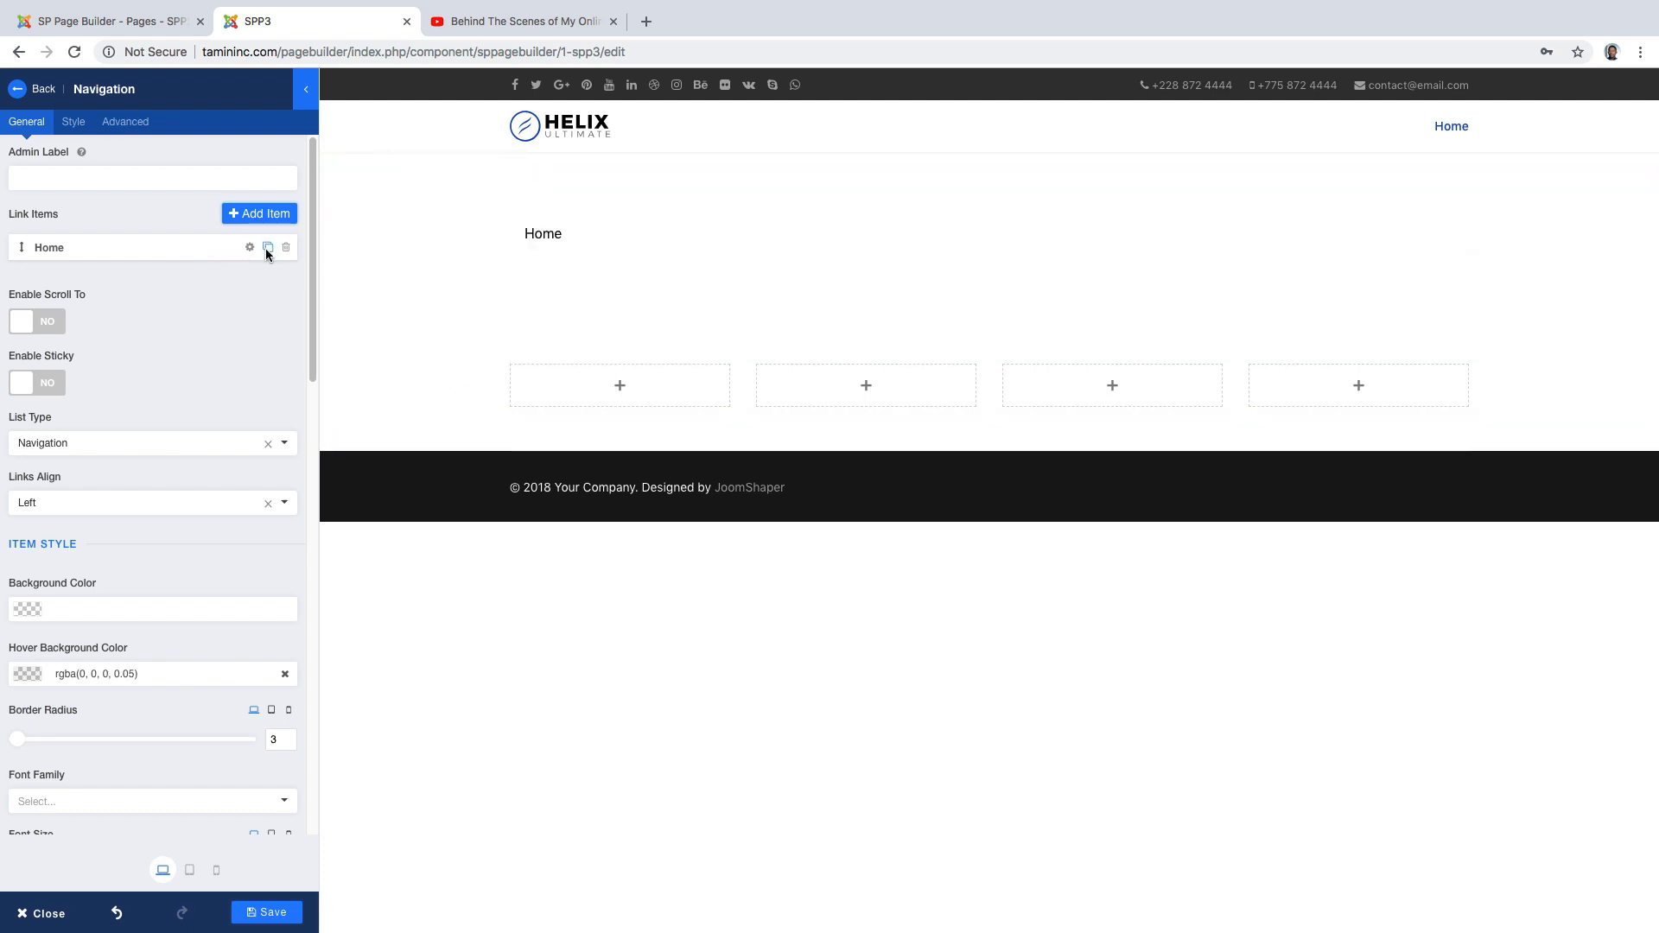
Give the Home link the address # and the fa-home house icon.
click(250, 248)
click(90, 329)
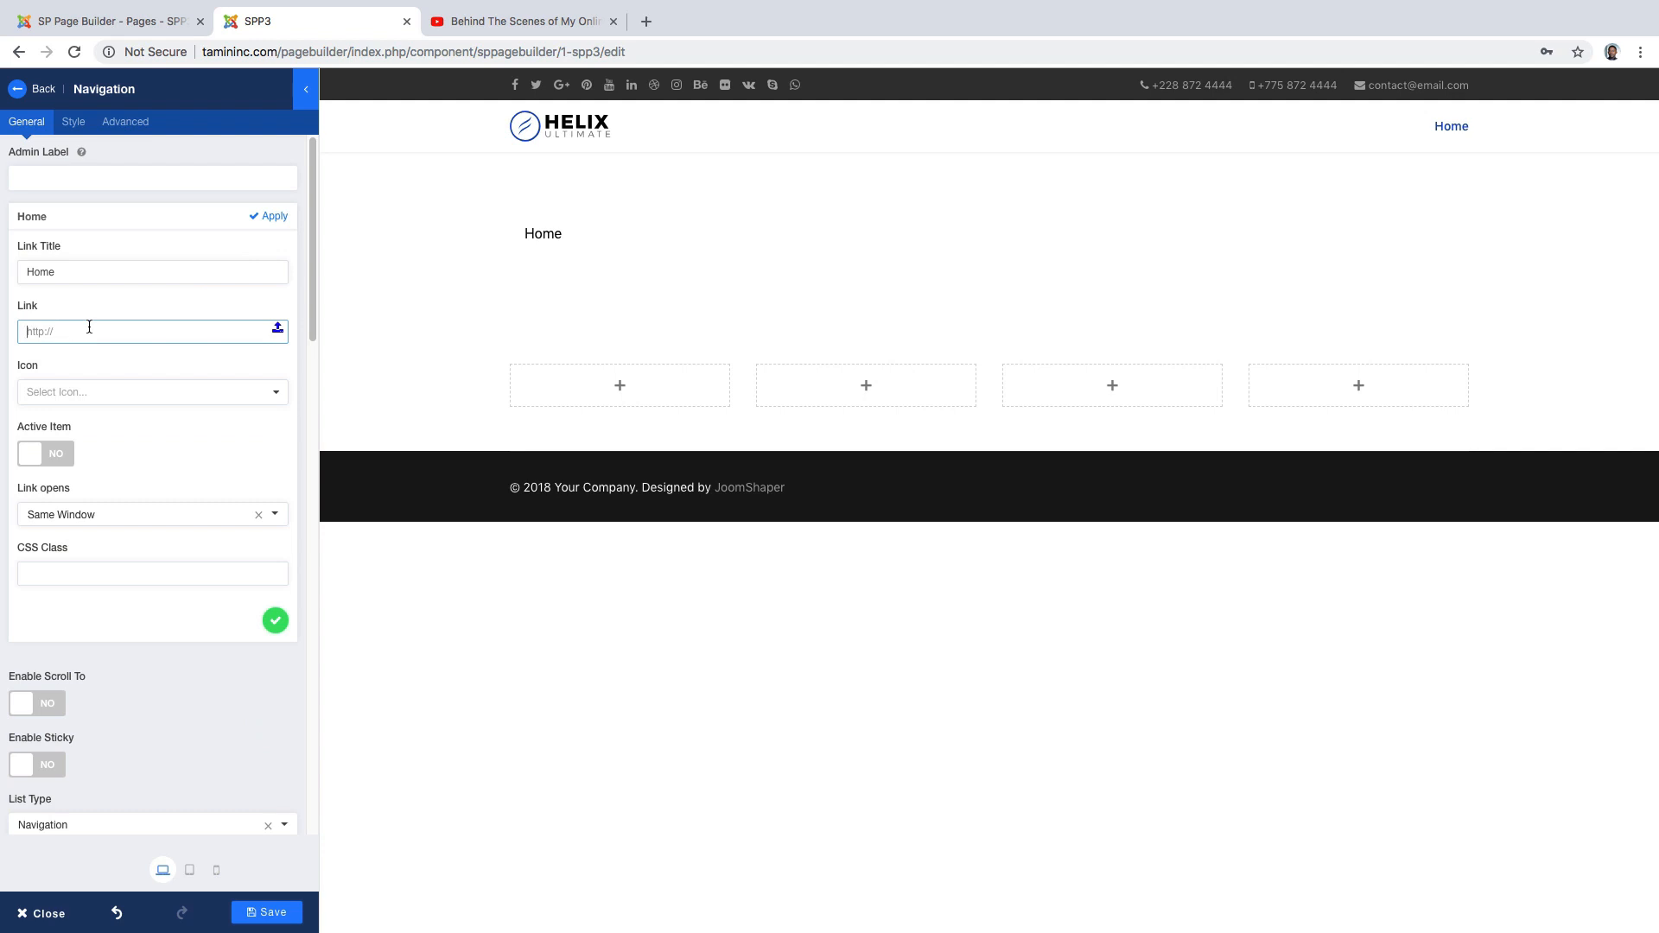
text(#)
click(103, 392)
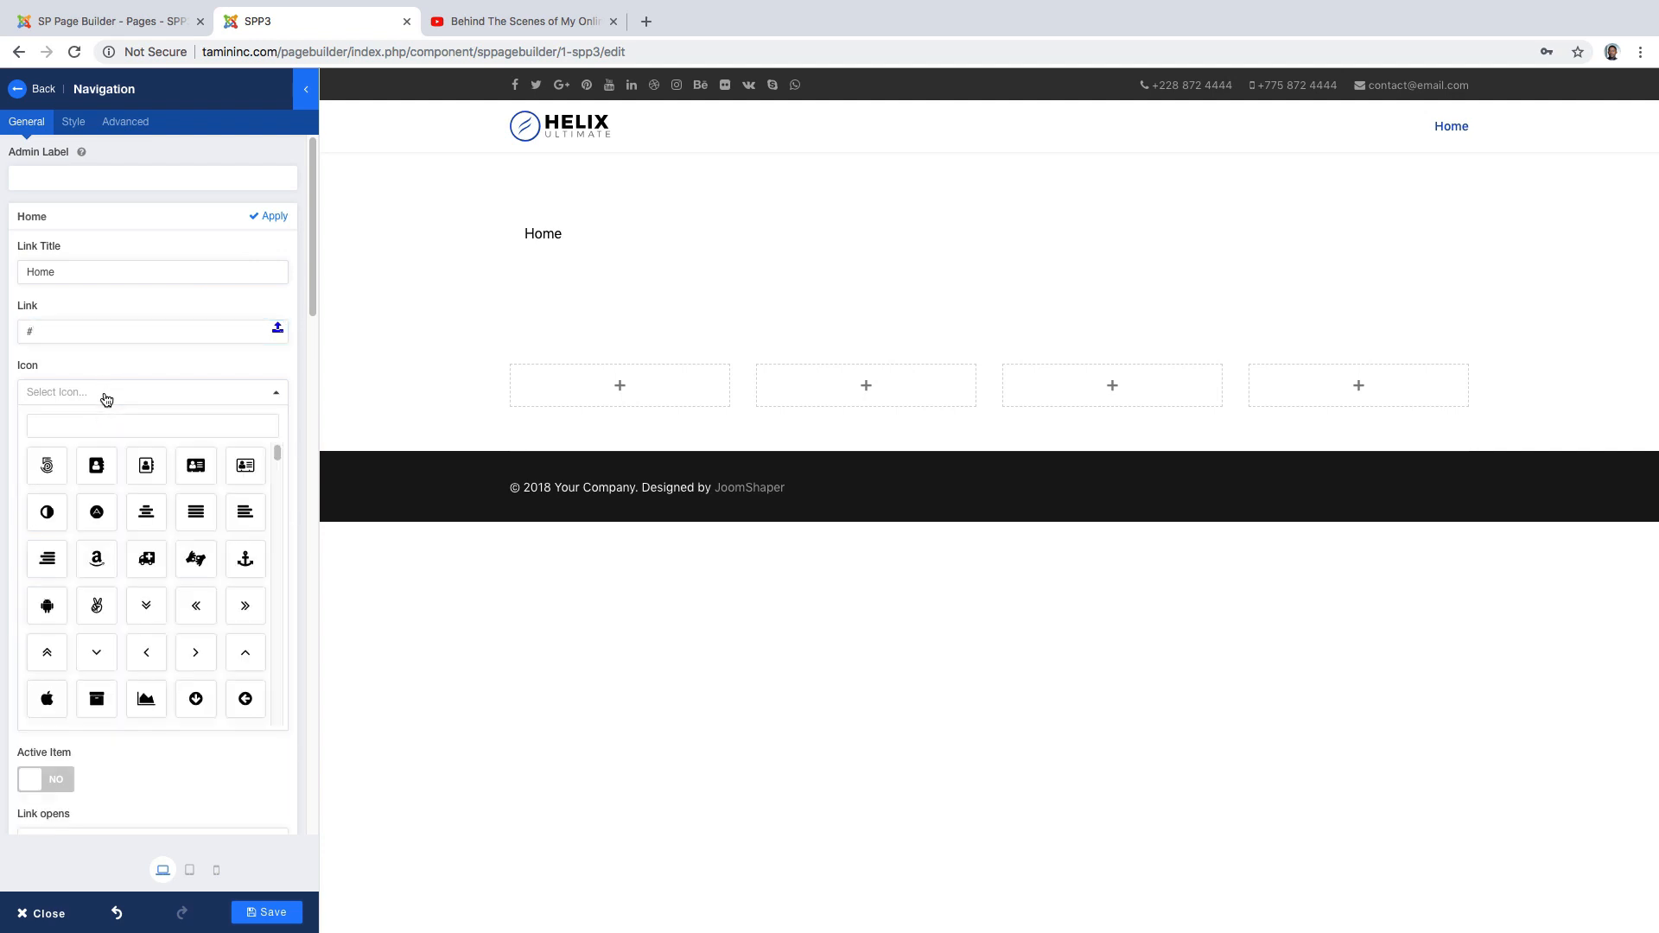
click(94, 423)
click(47, 486)
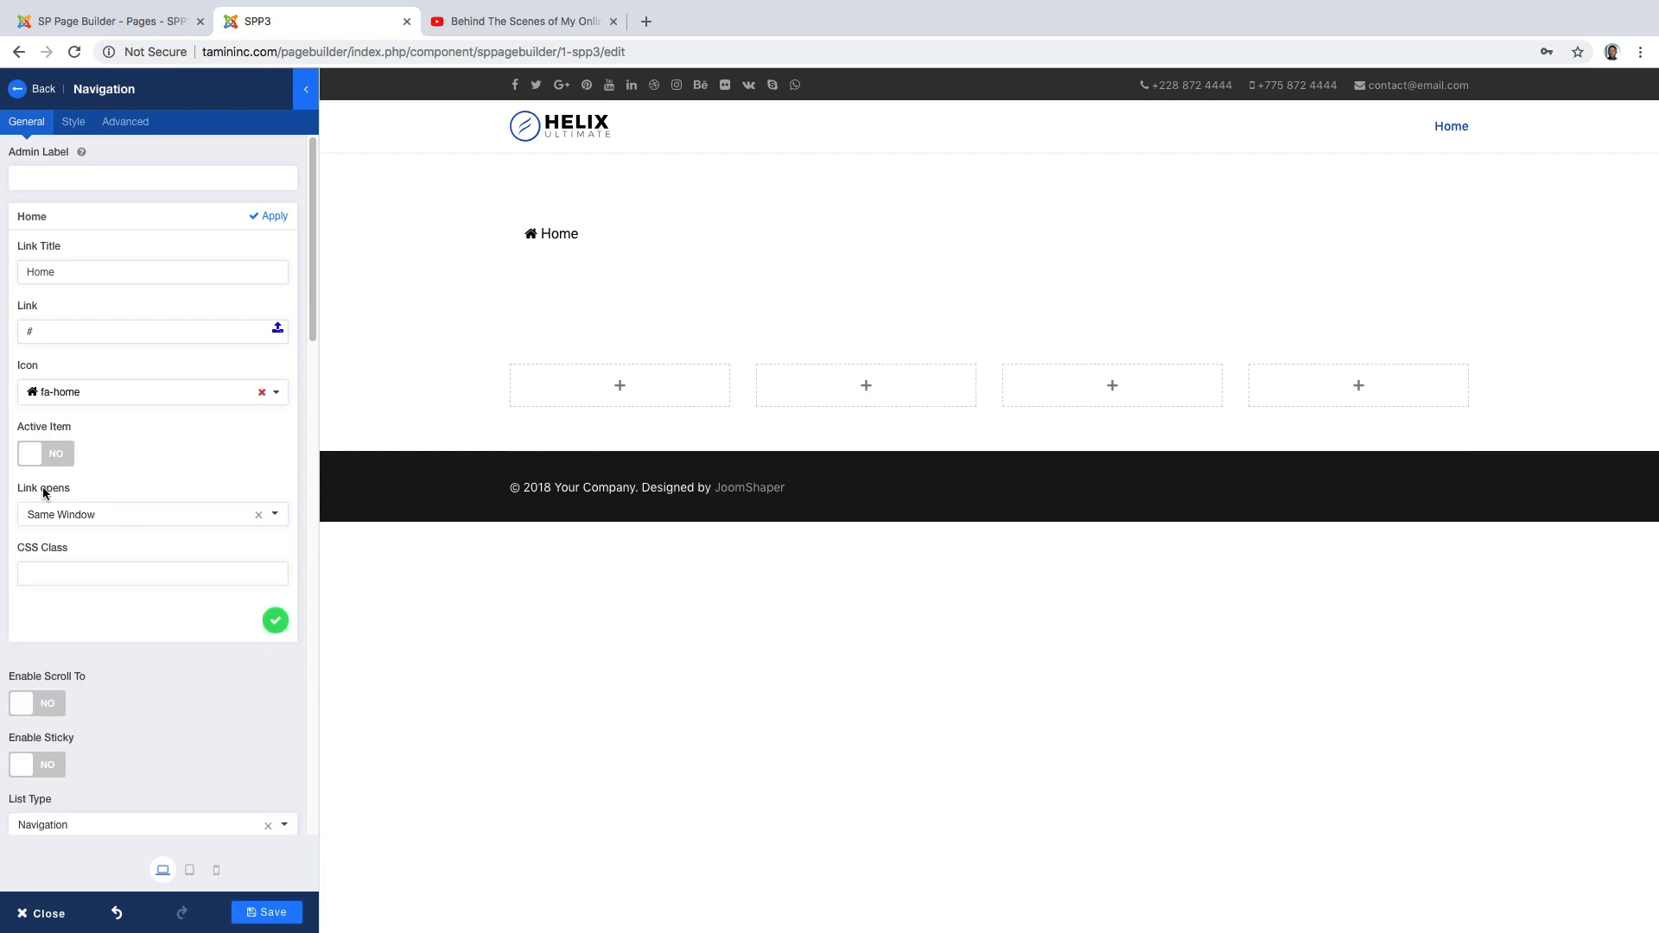
Mark Home as the active item and apply its settings.
click(63, 460)
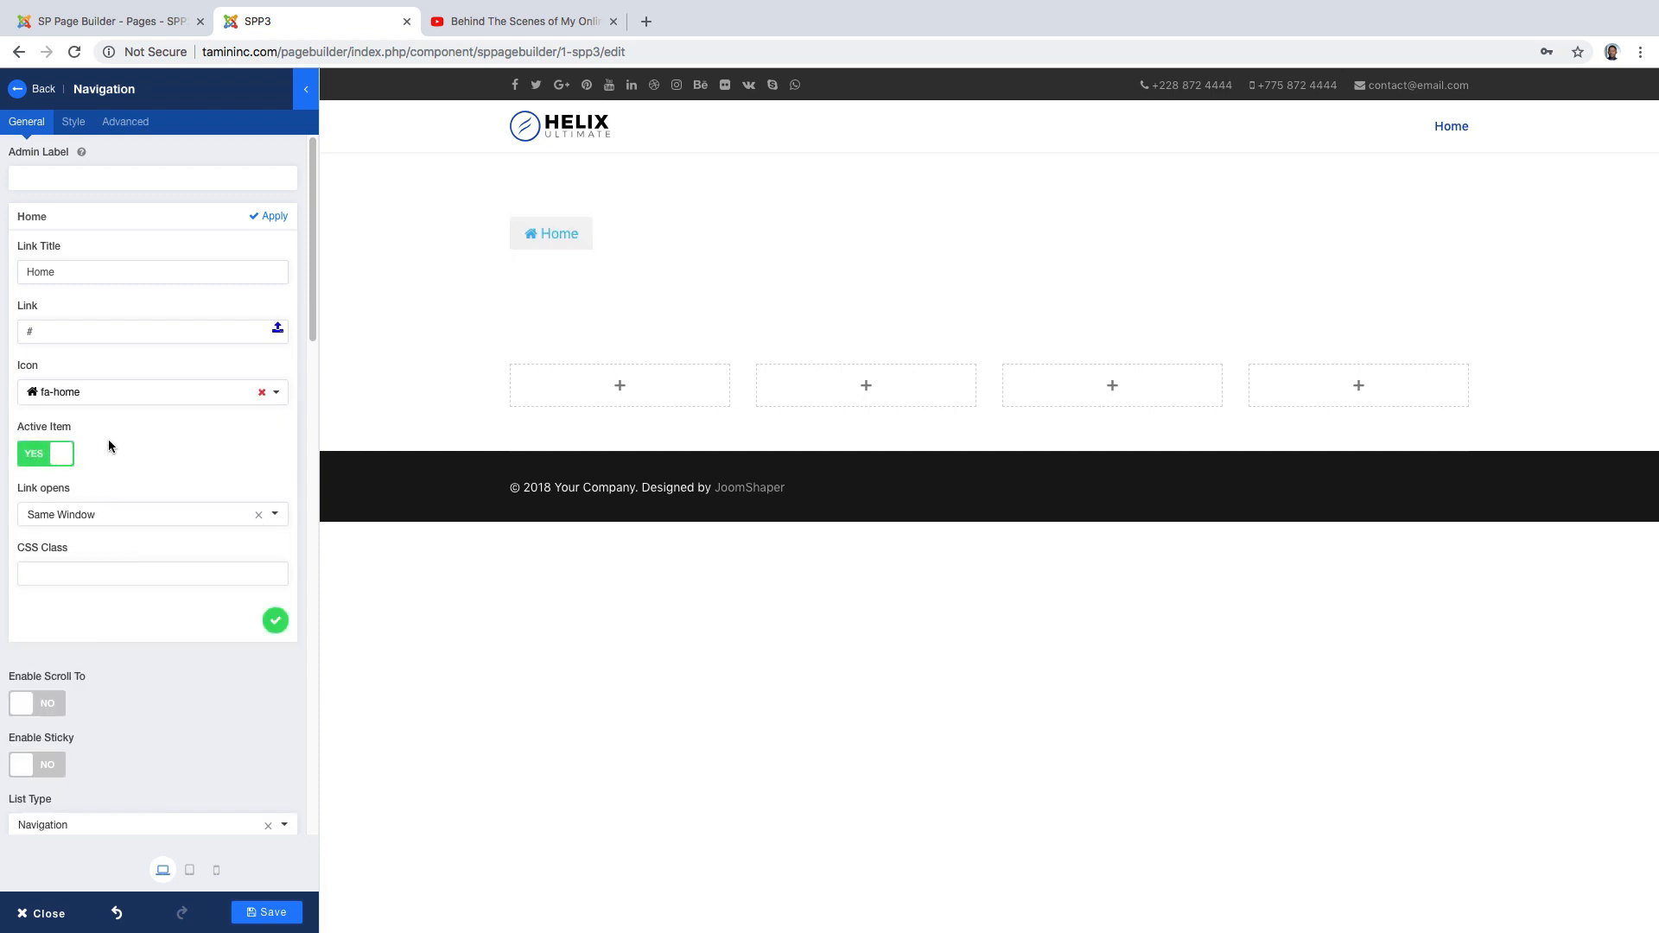
click(39, 459)
click(63, 453)
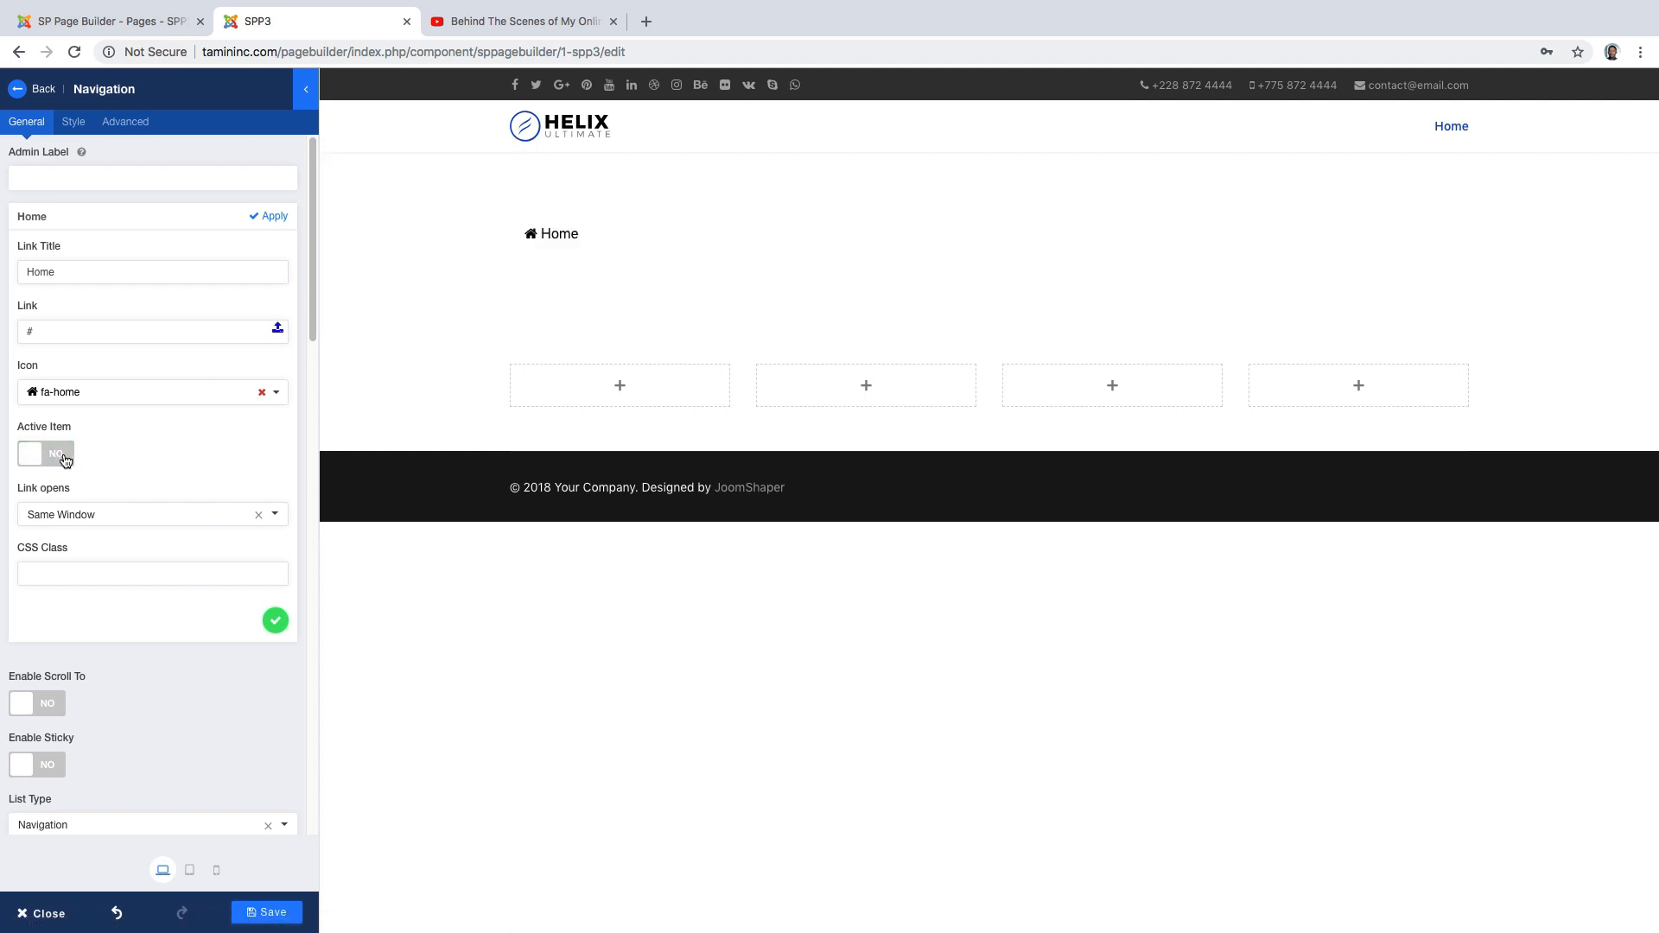
scroll(182, 493, down, 1)
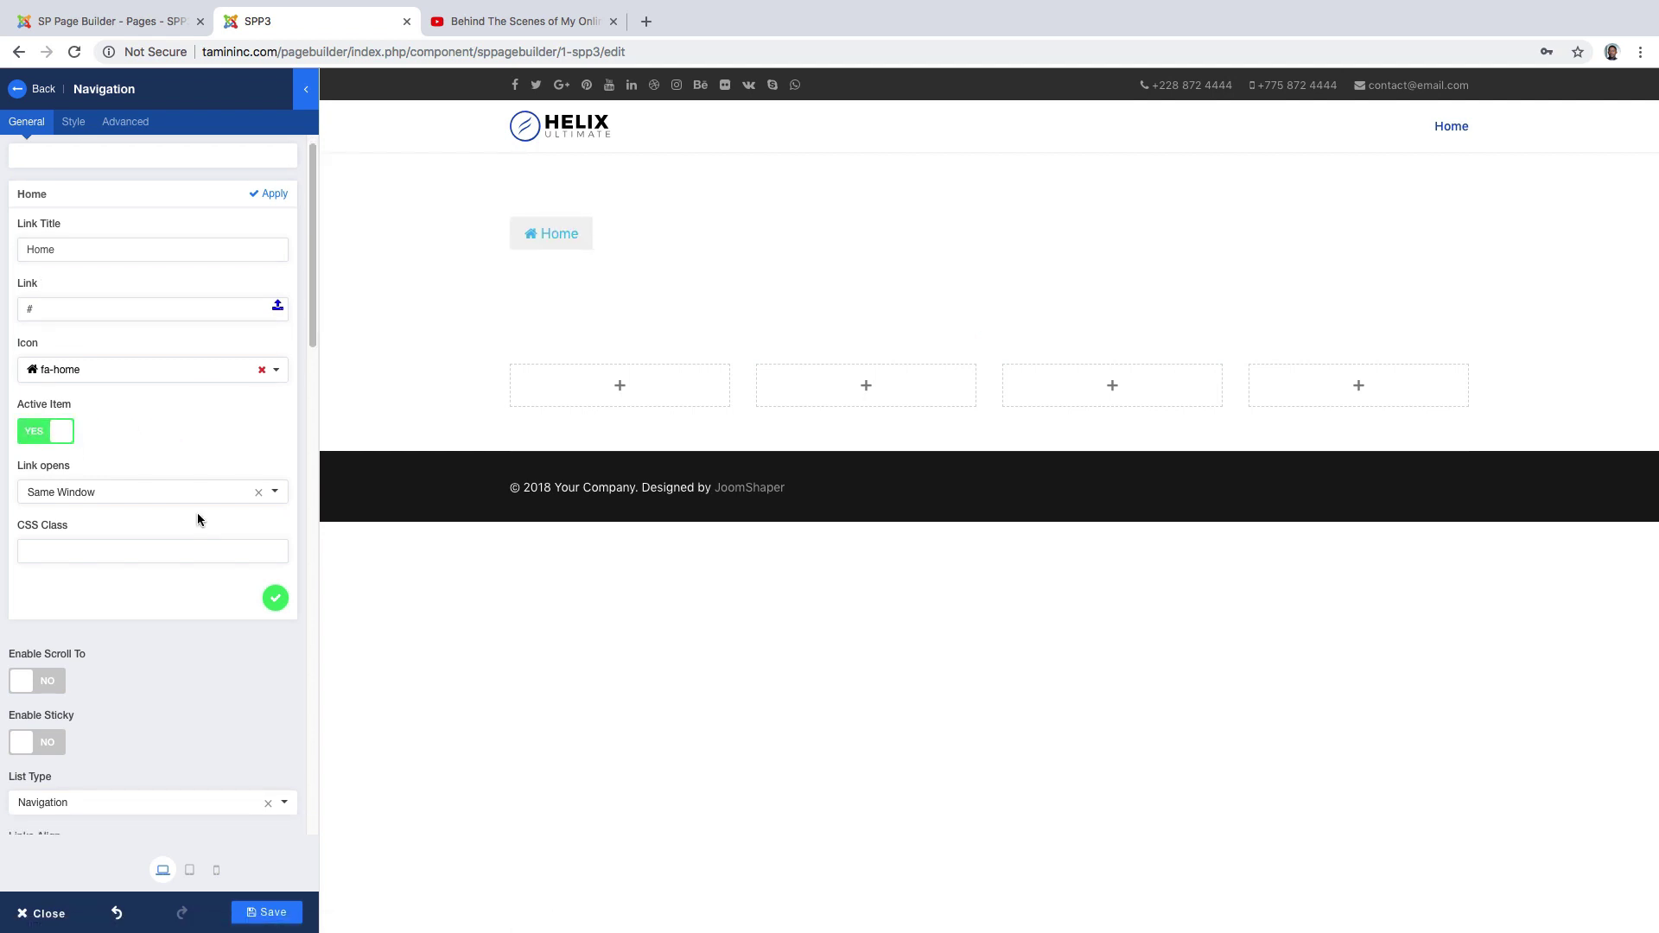
click(276, 597)
scroll(182, 455, up, 1)
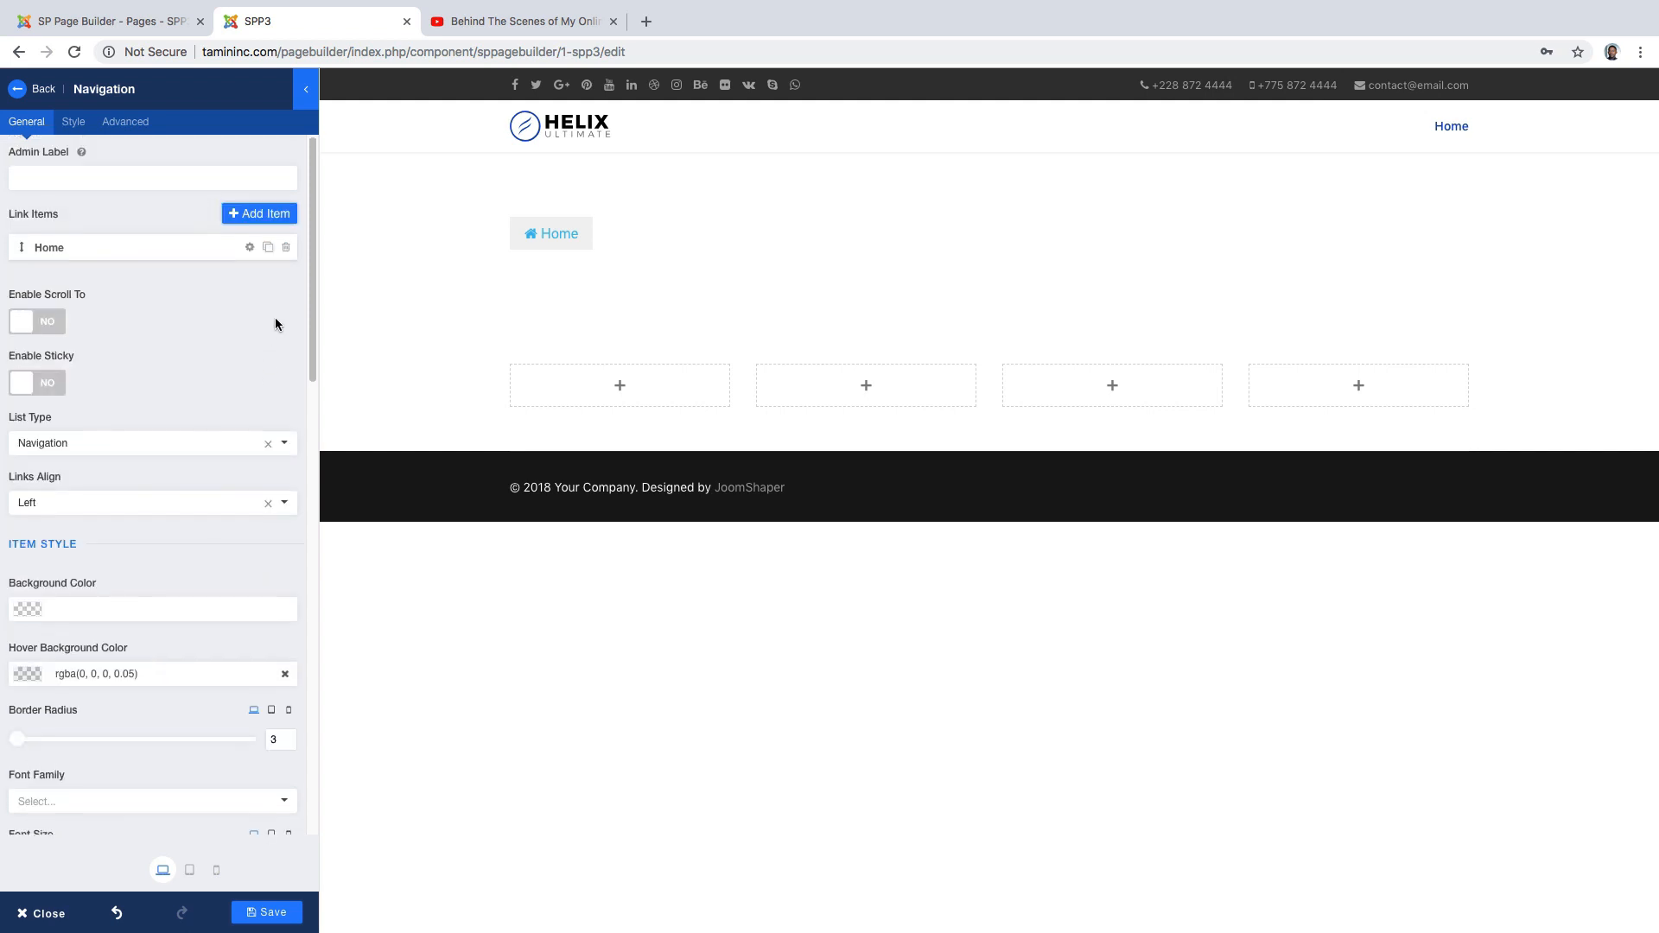
Duplicate Home and rename the copy's link title to About.
click(267, 248)
click(248, 277)
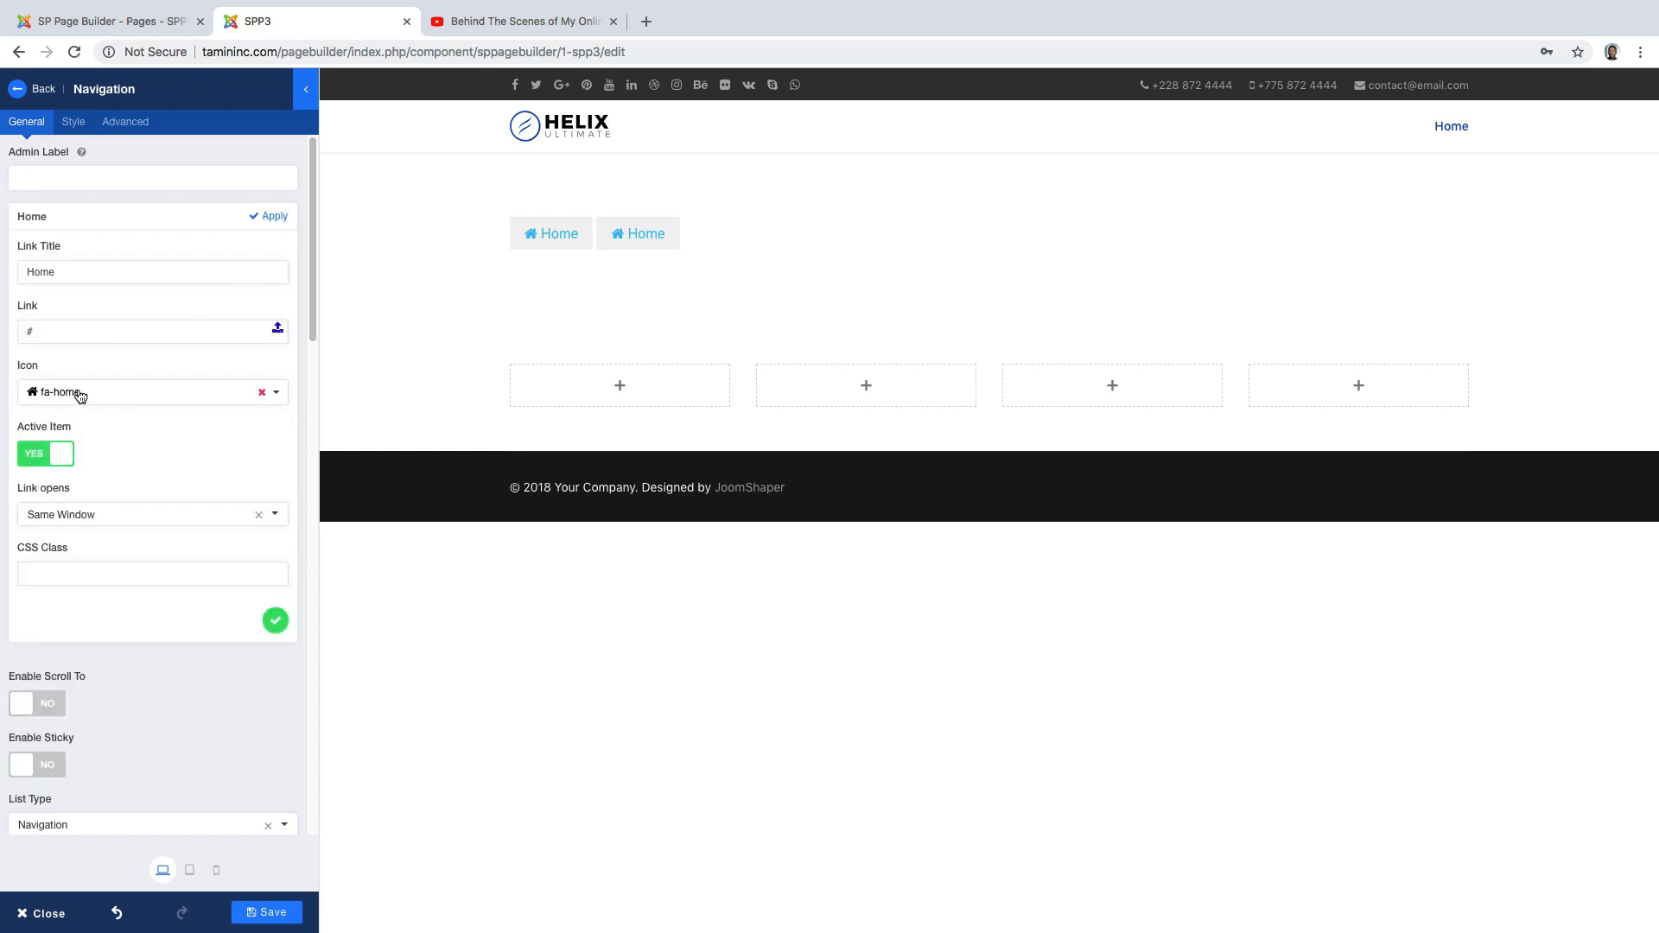
double_click(94, 277)
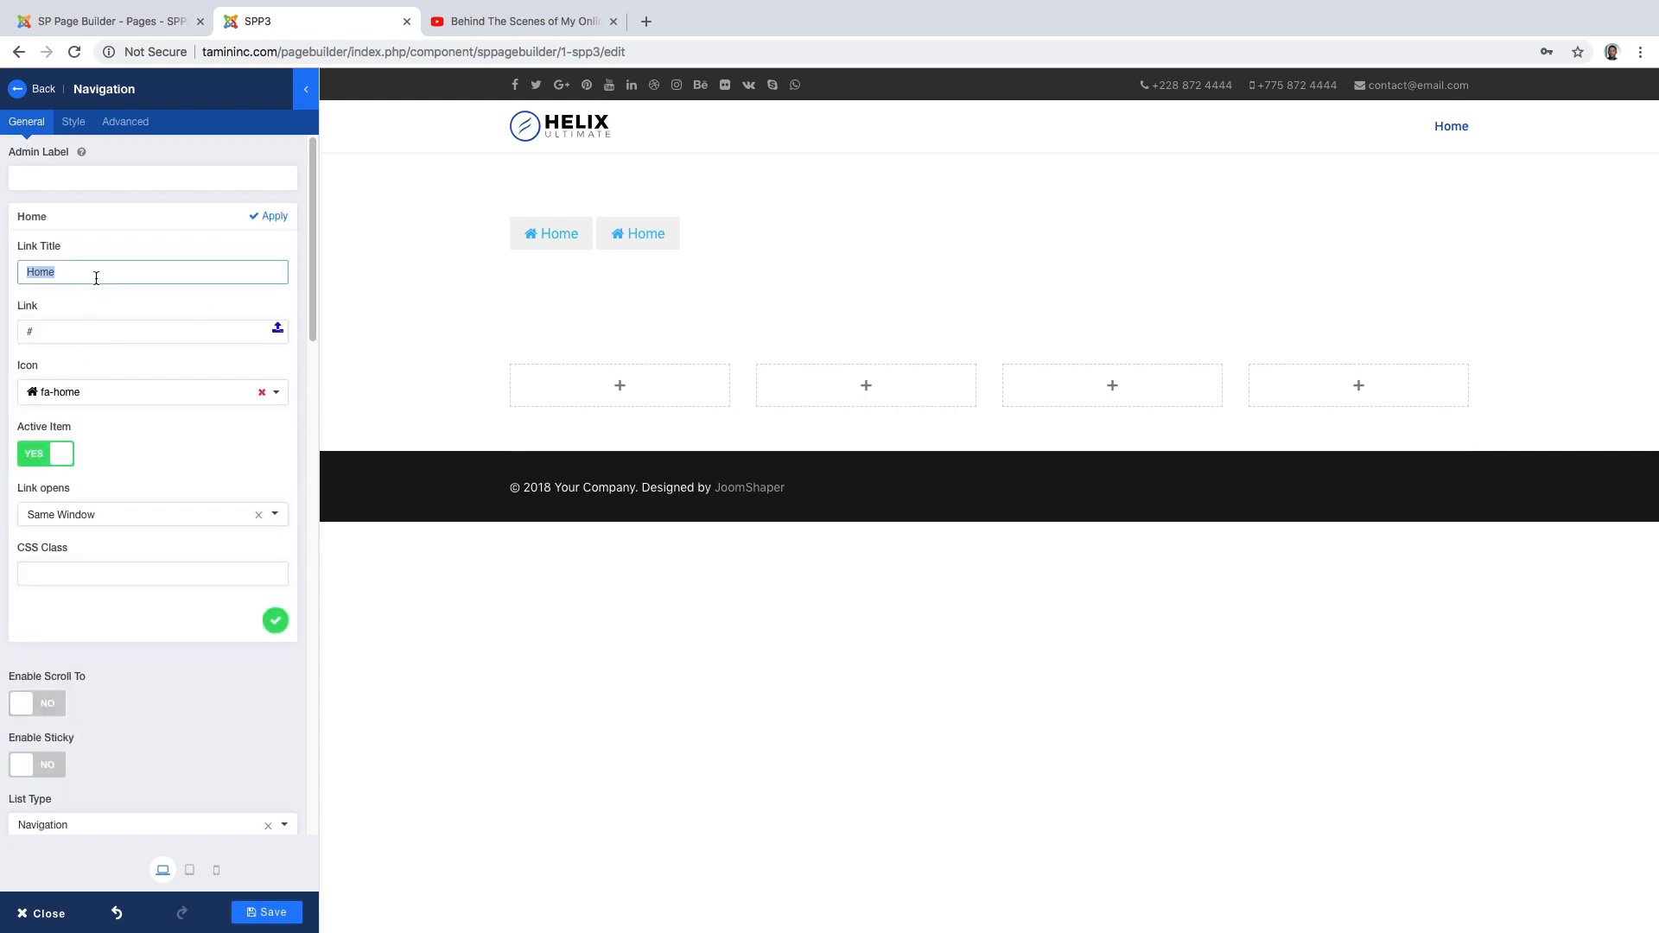
text(About)
Give About the fa-align-center icon, set Active Item to NO and apply.
click(262, 391)
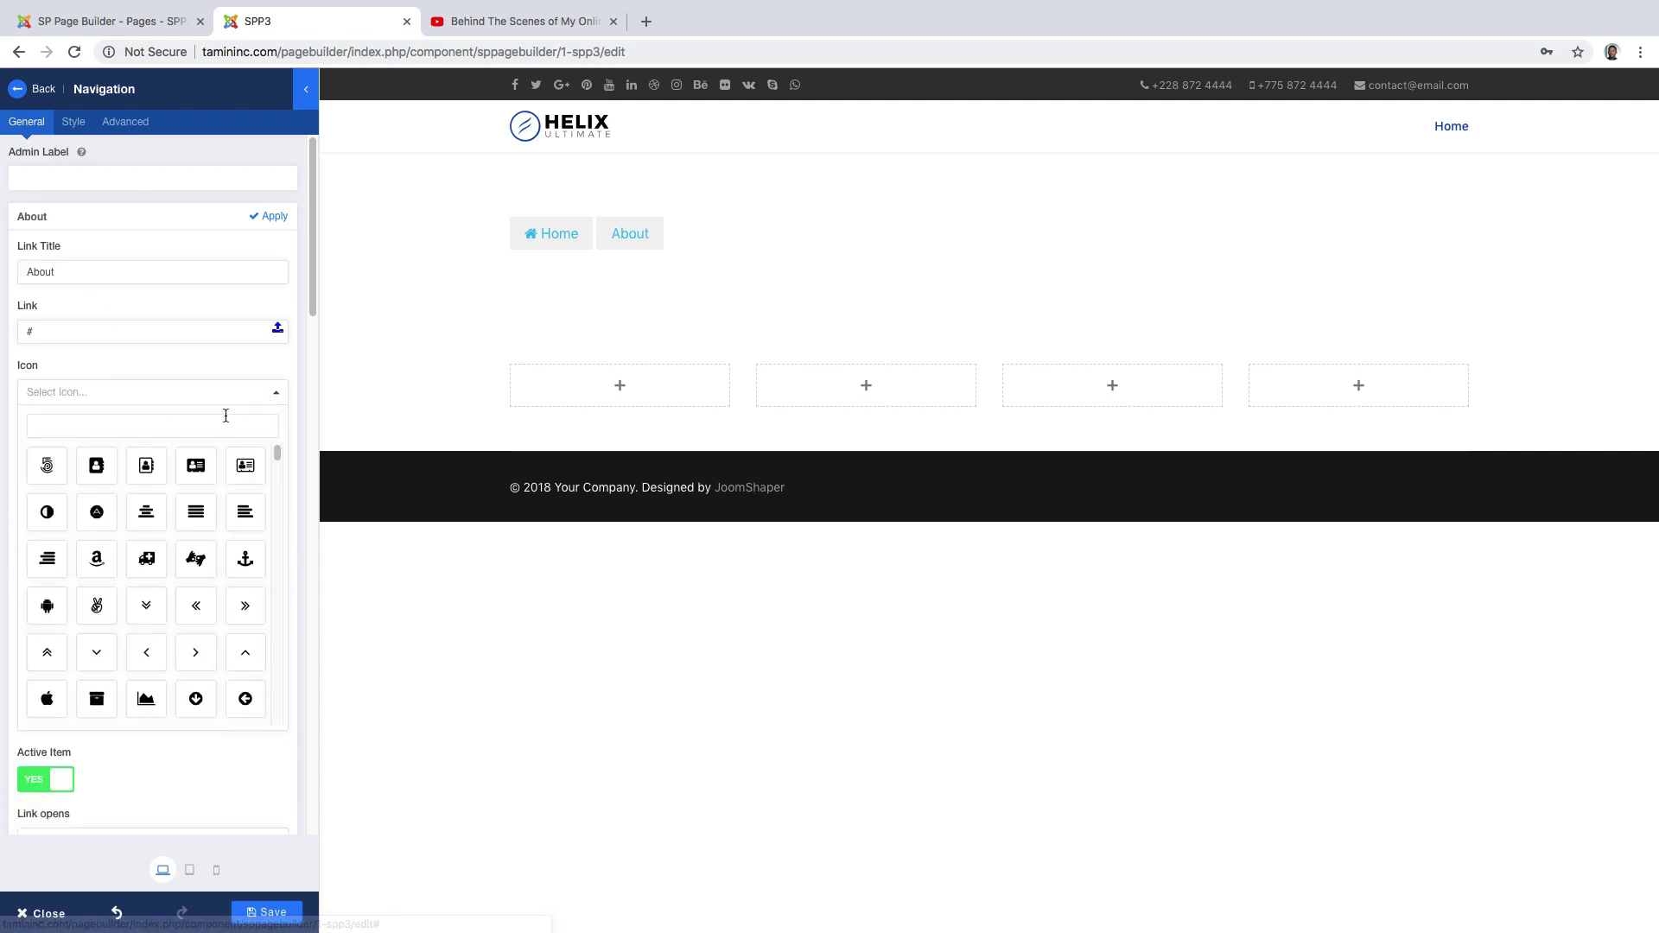
click(147, 512)
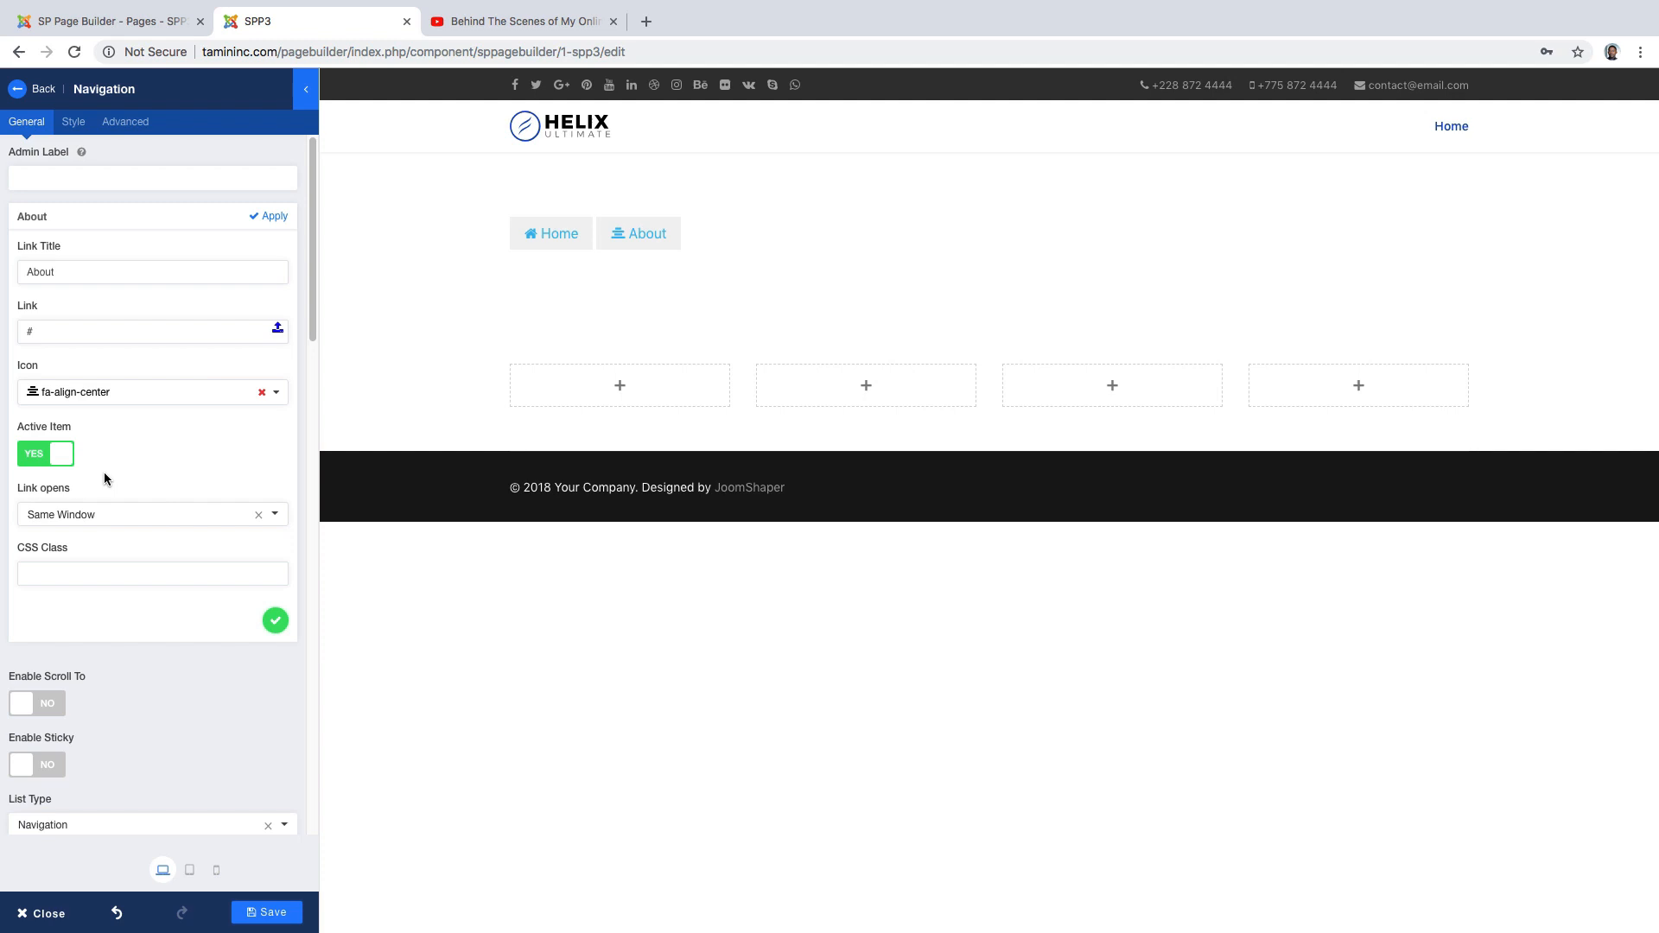
click(36, 456)
click(275, 619)
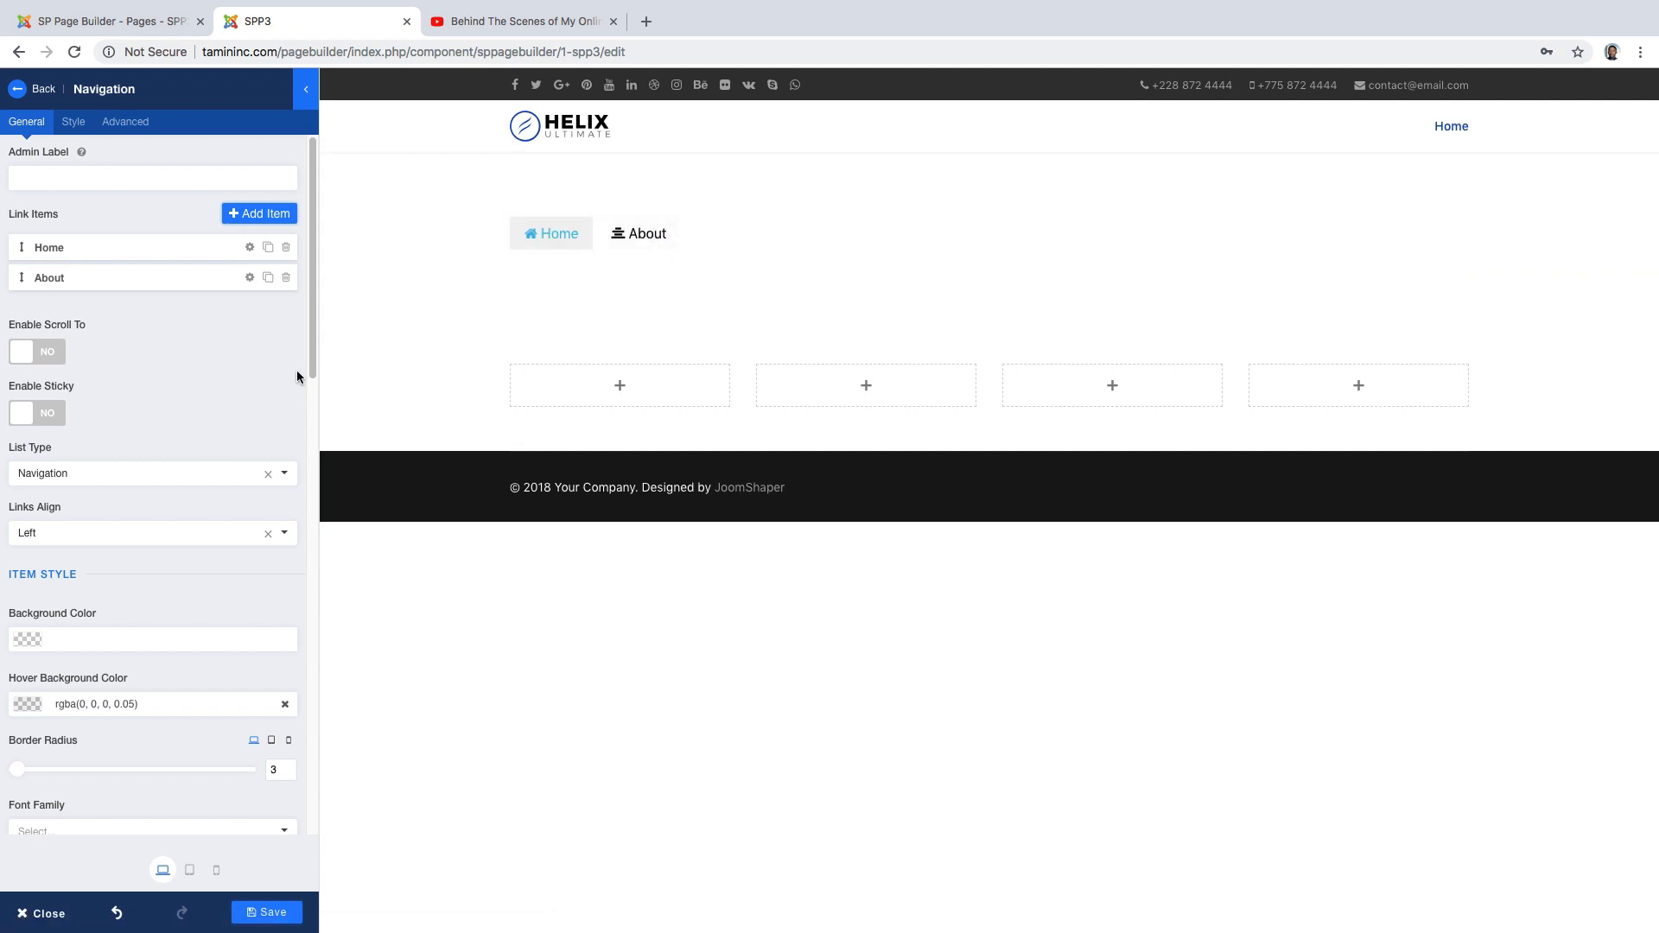
Try the Scroll To and Sticky options, then switch both back off.
click(37, 352)
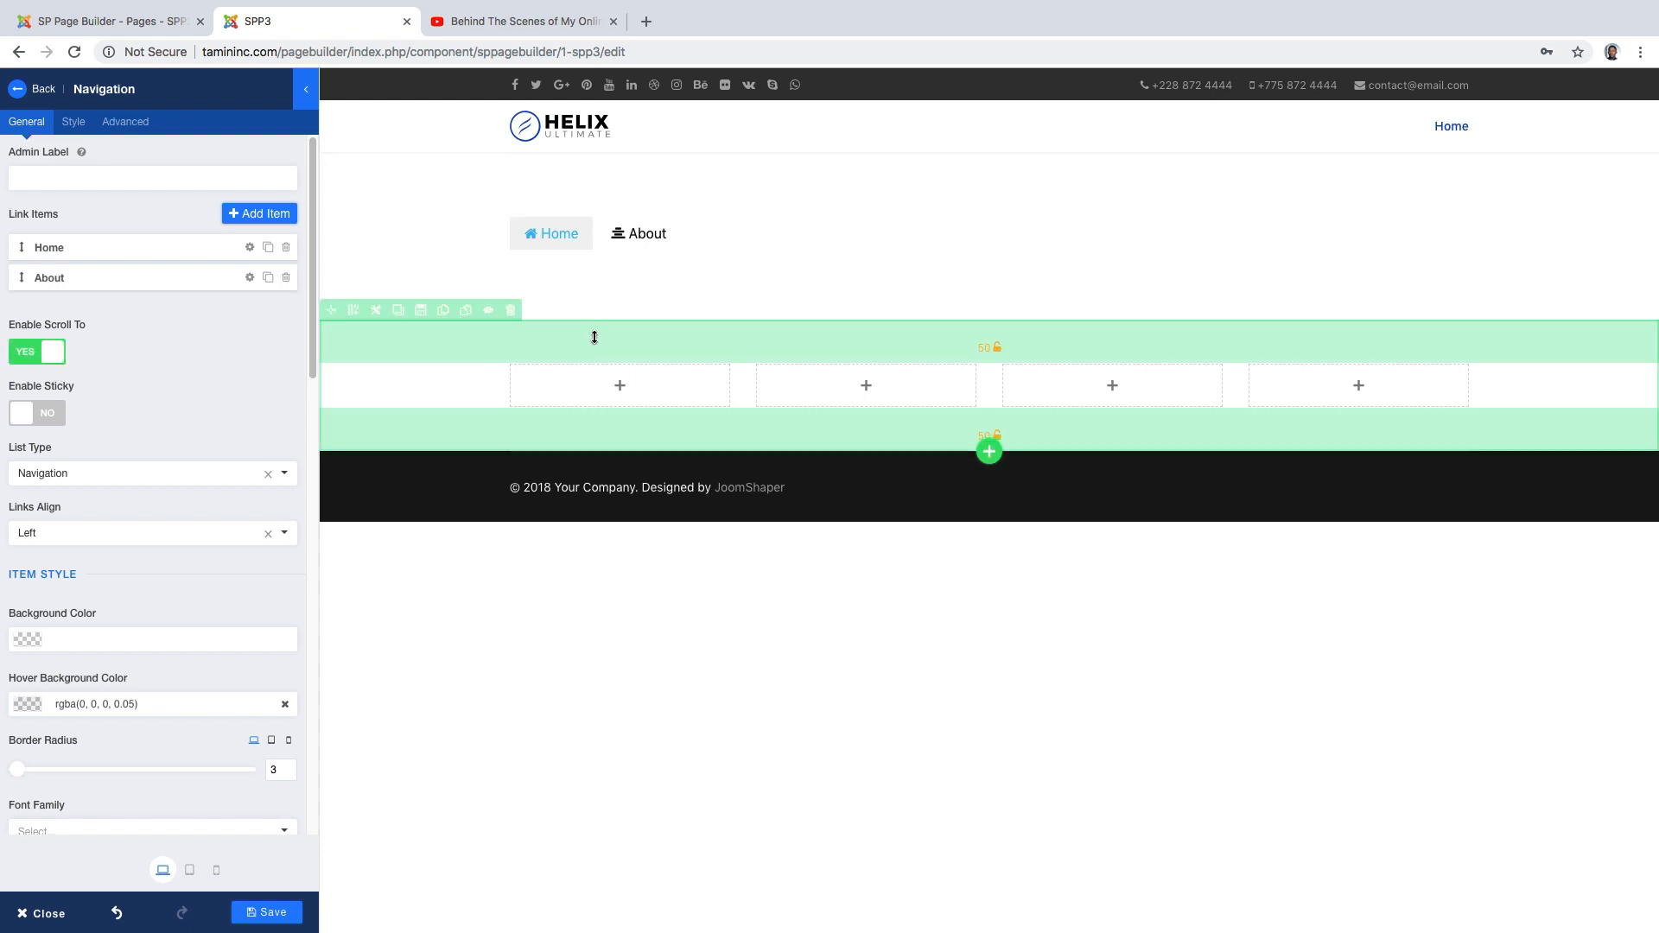
click(43, 415)
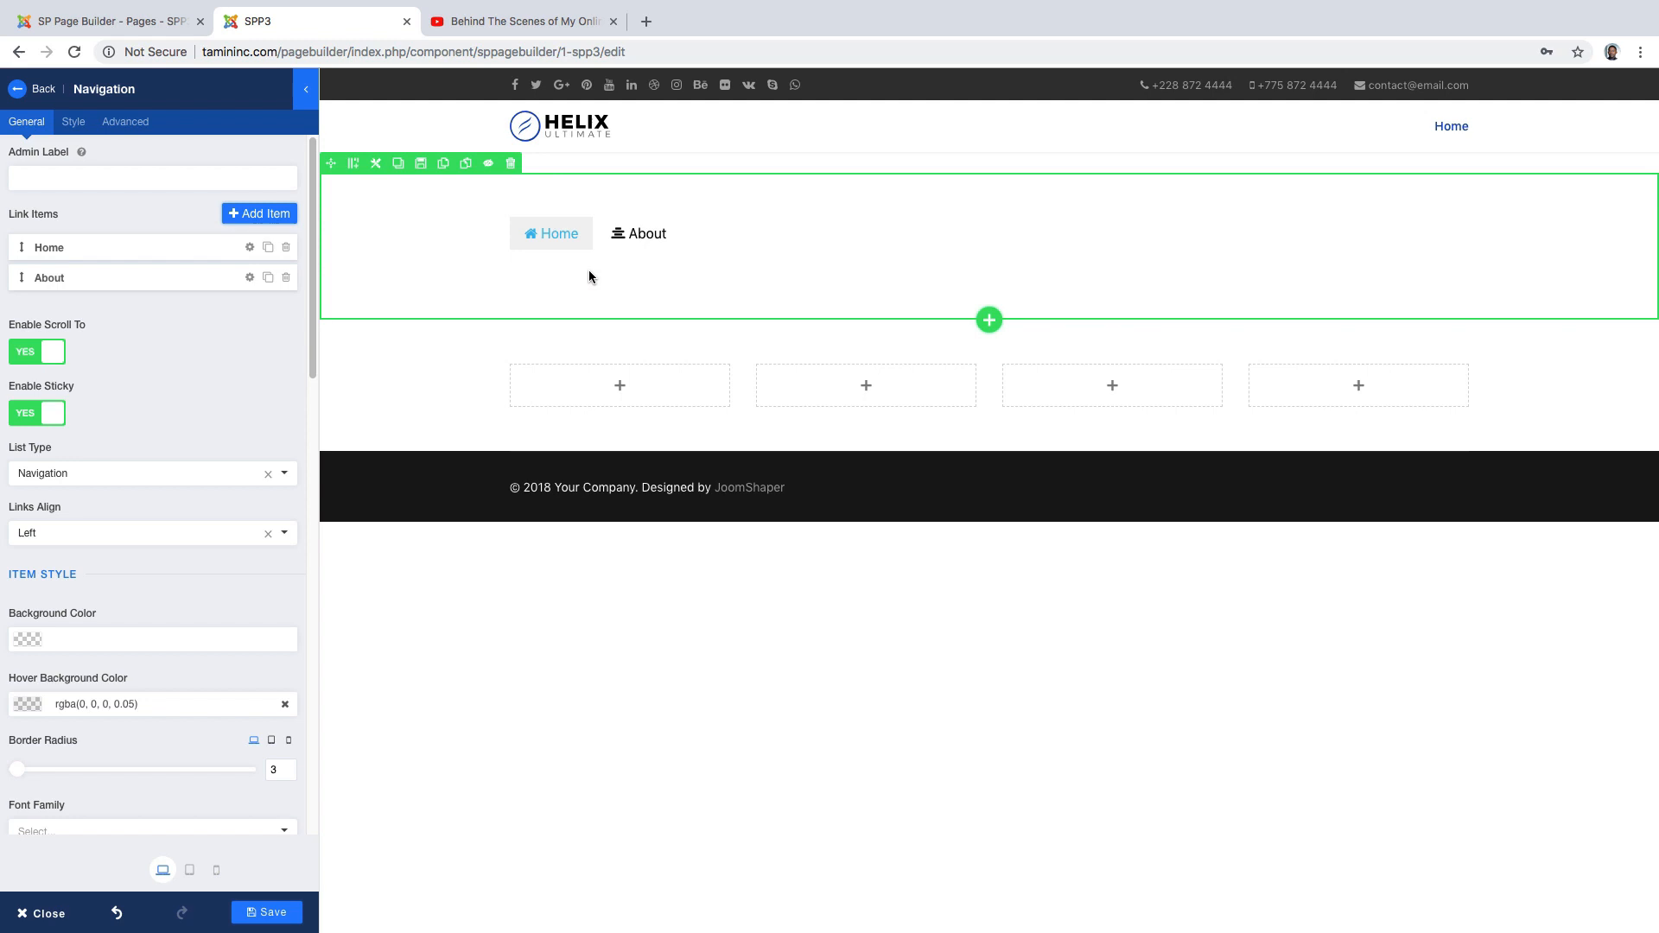
click(37, 412)
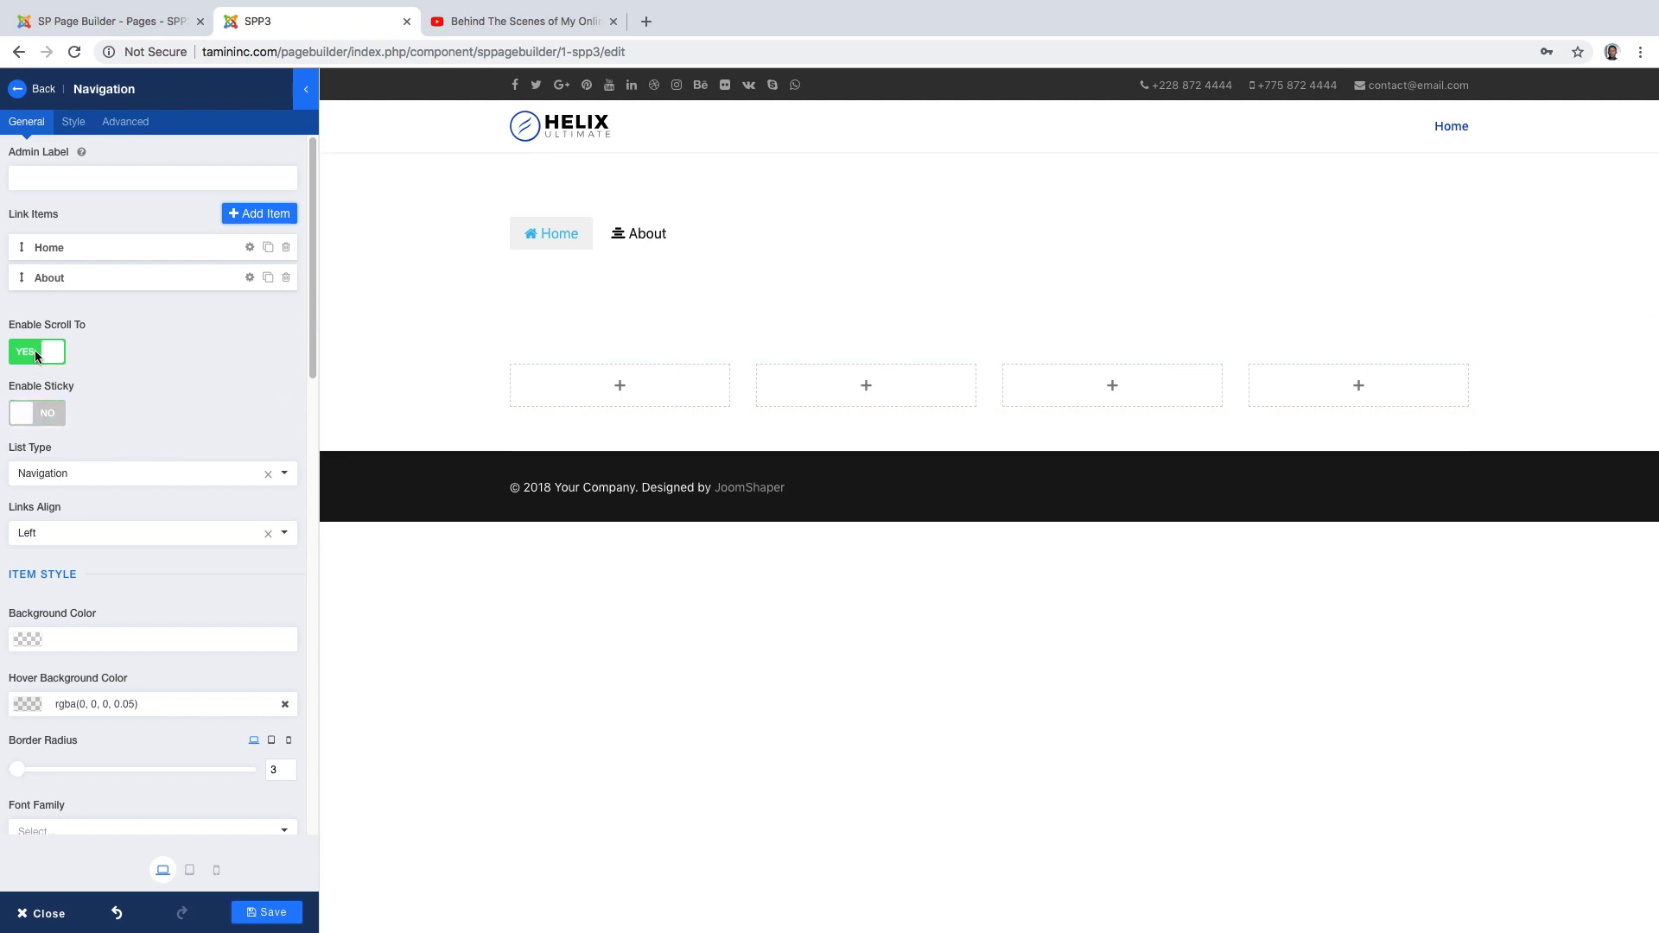
click(37, 352)
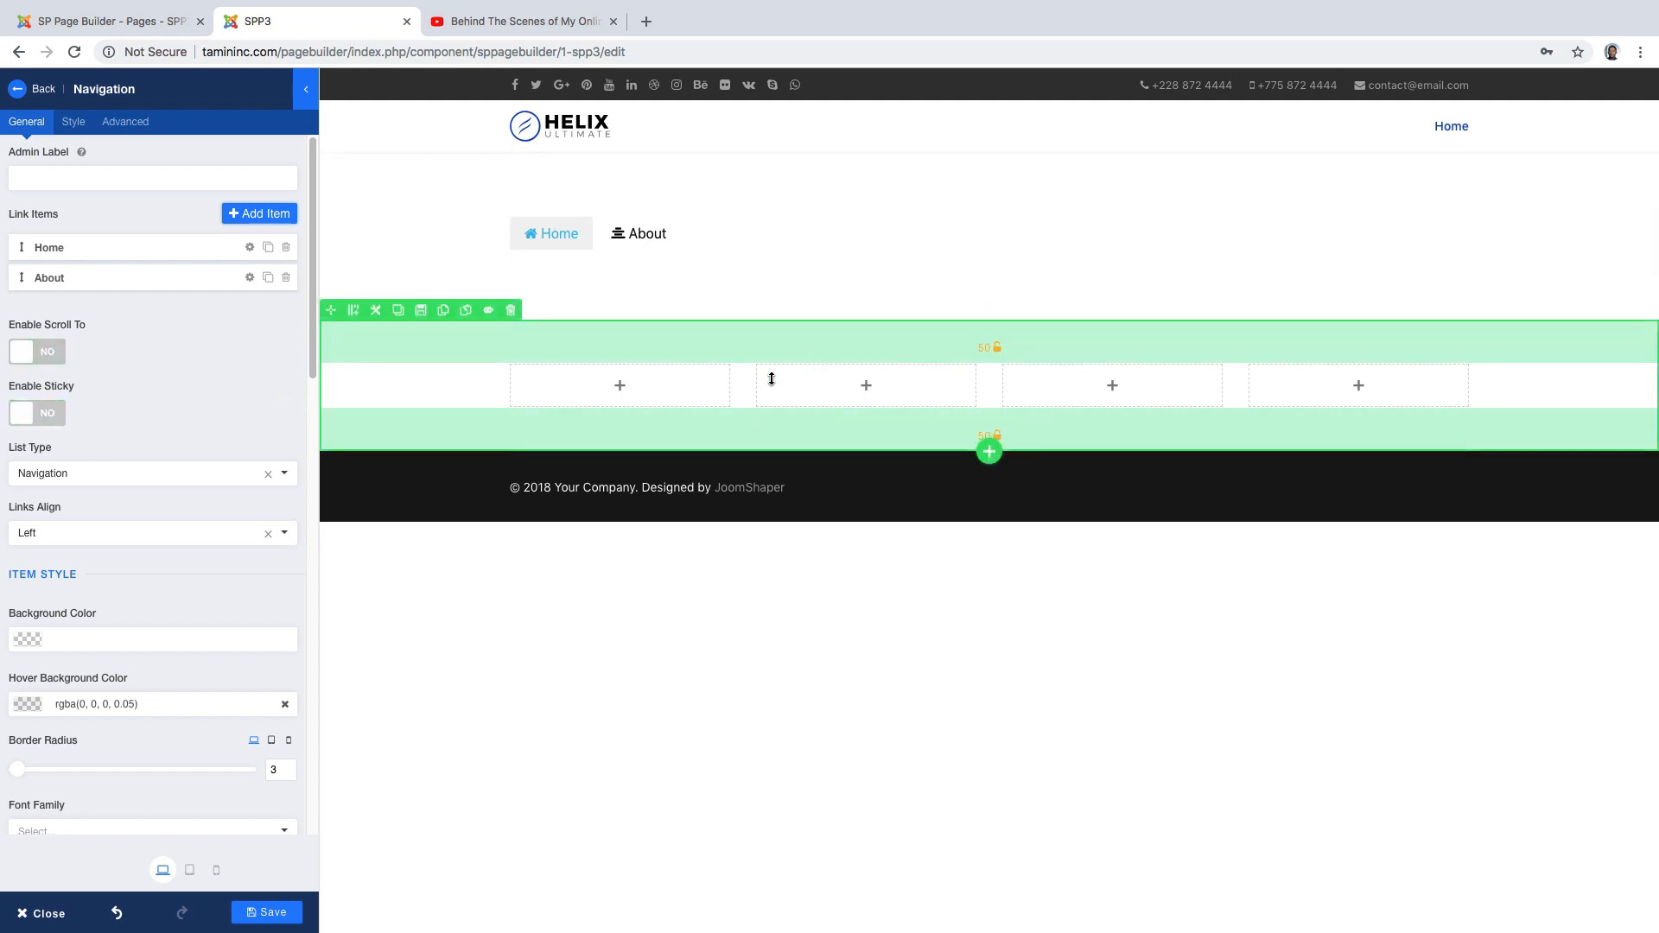
Try the vertical list type and revert to horizontal navigation.
click(283, 472)
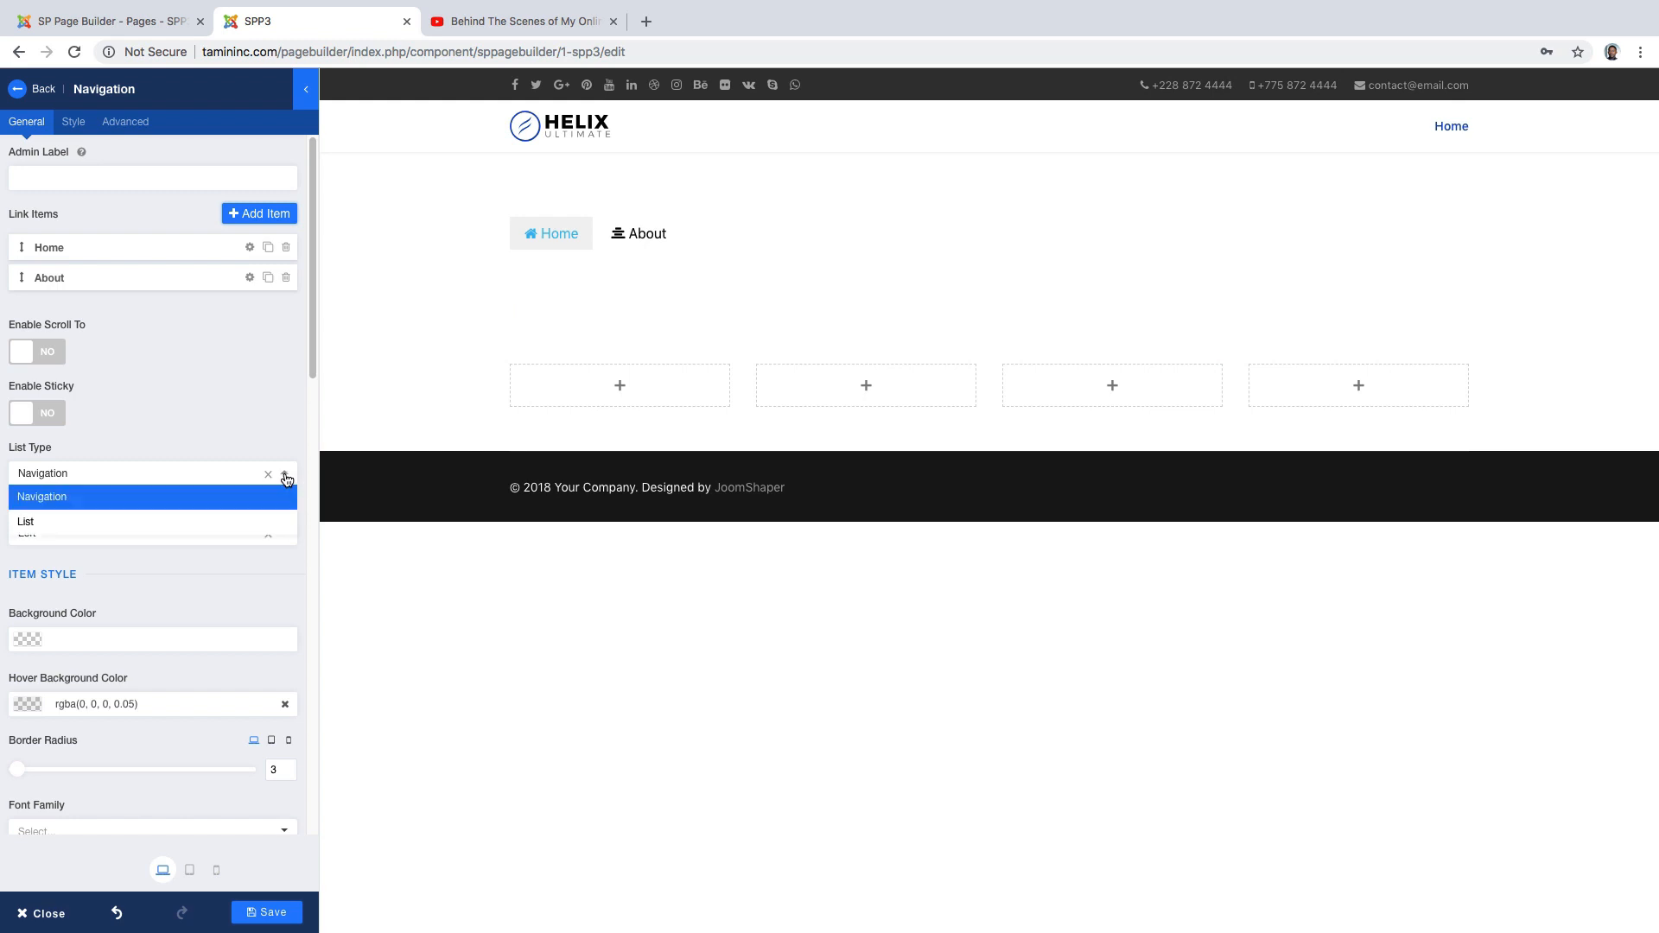
click(147, 522)
mouse_move(561, 250)
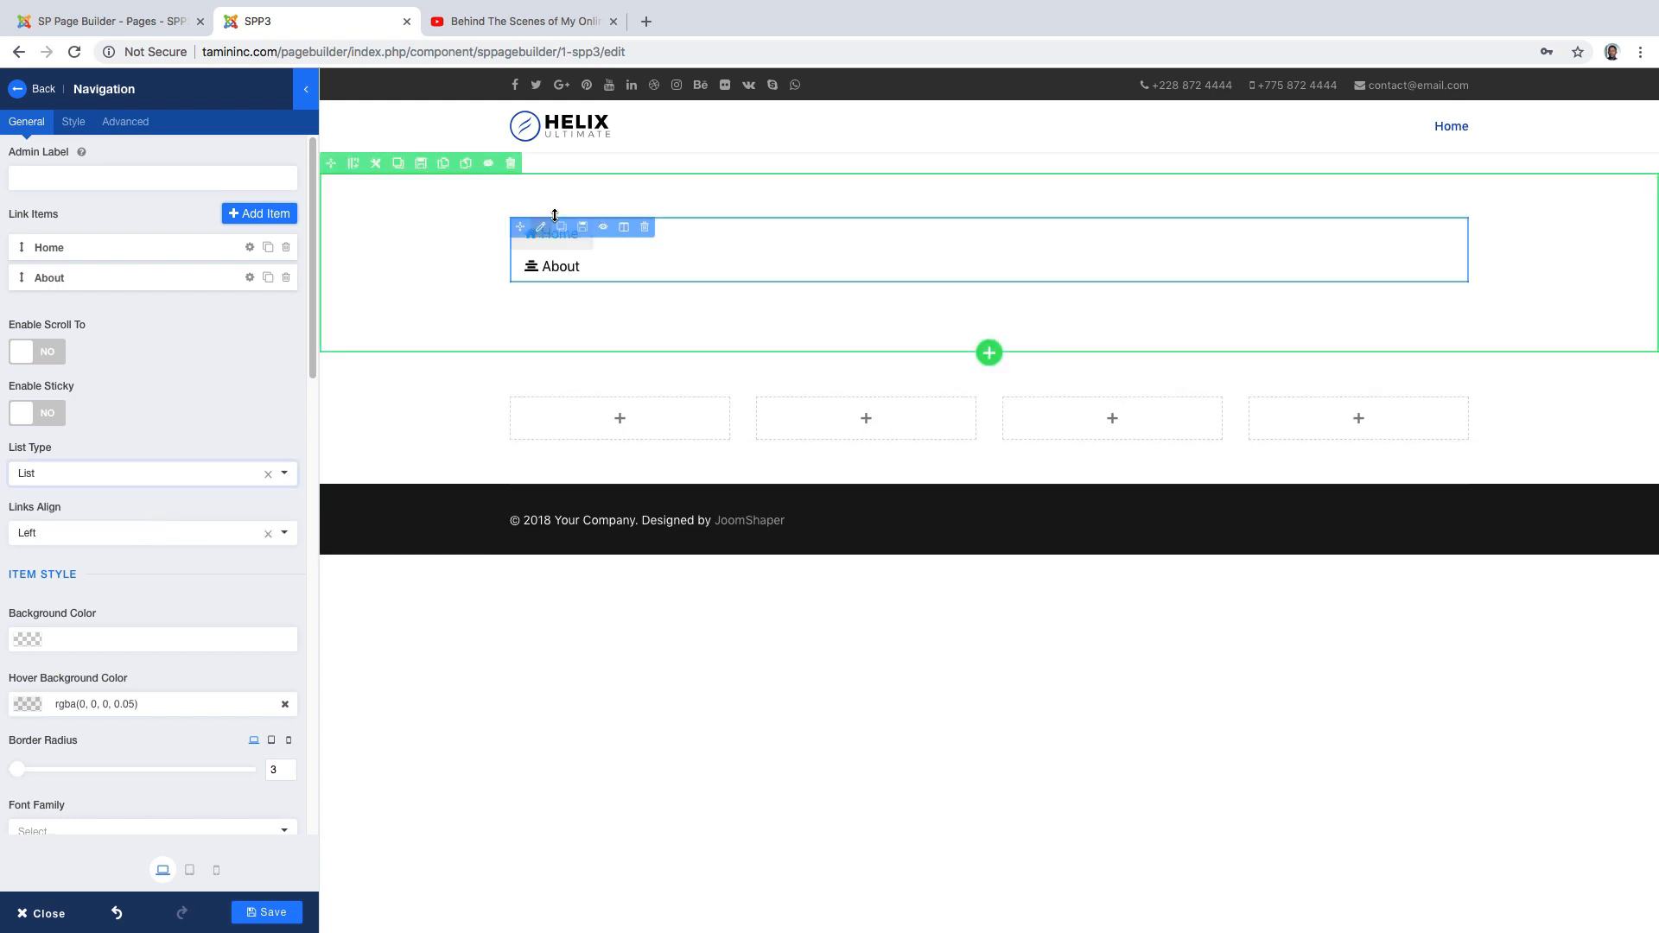
click(283, 472)
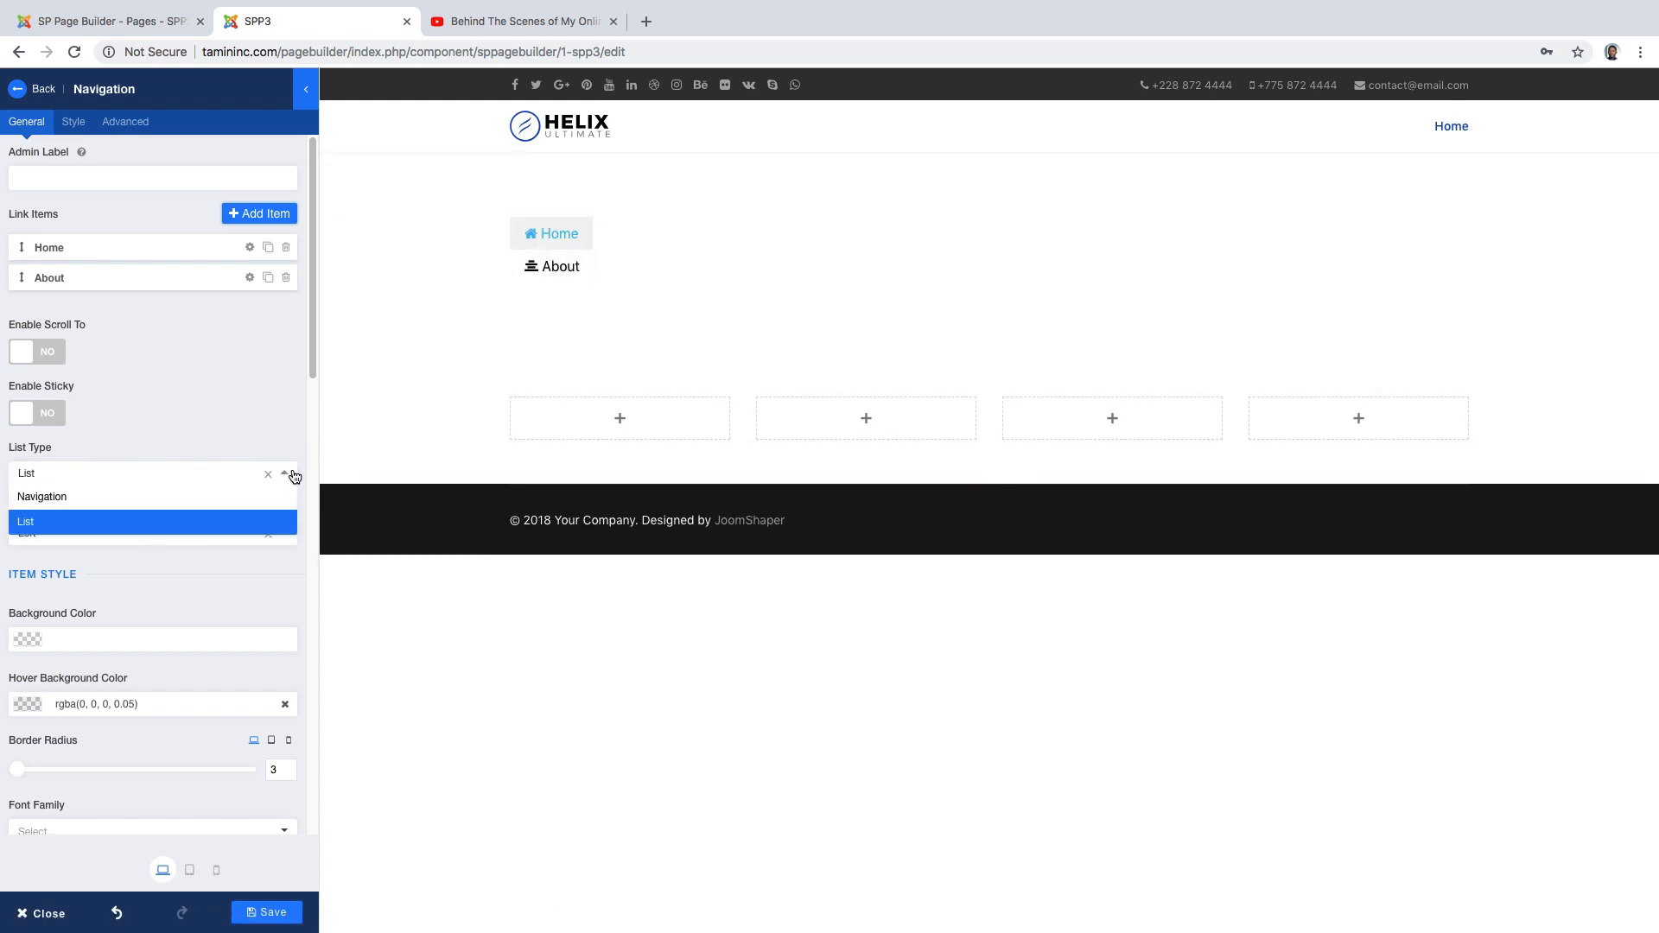
click(282, 473)
click(142, 499)
Set Links Align to Center after trying right alignment.
click(290, 535)
click(126, 580)
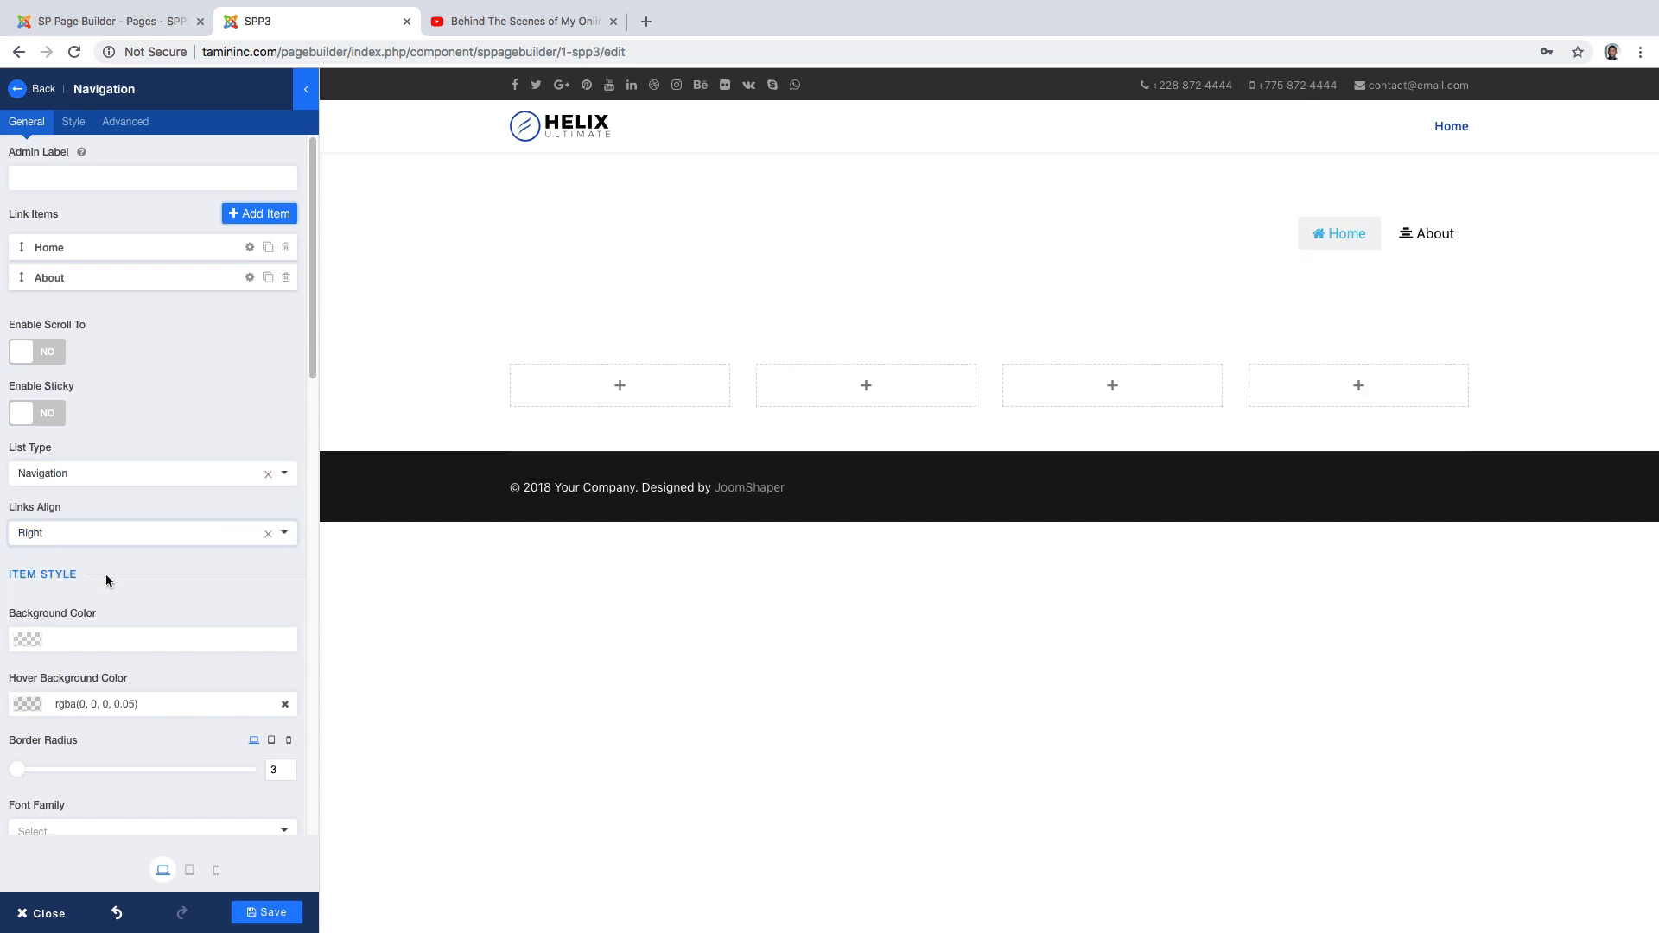
click(283, 536)
click(117, 609)
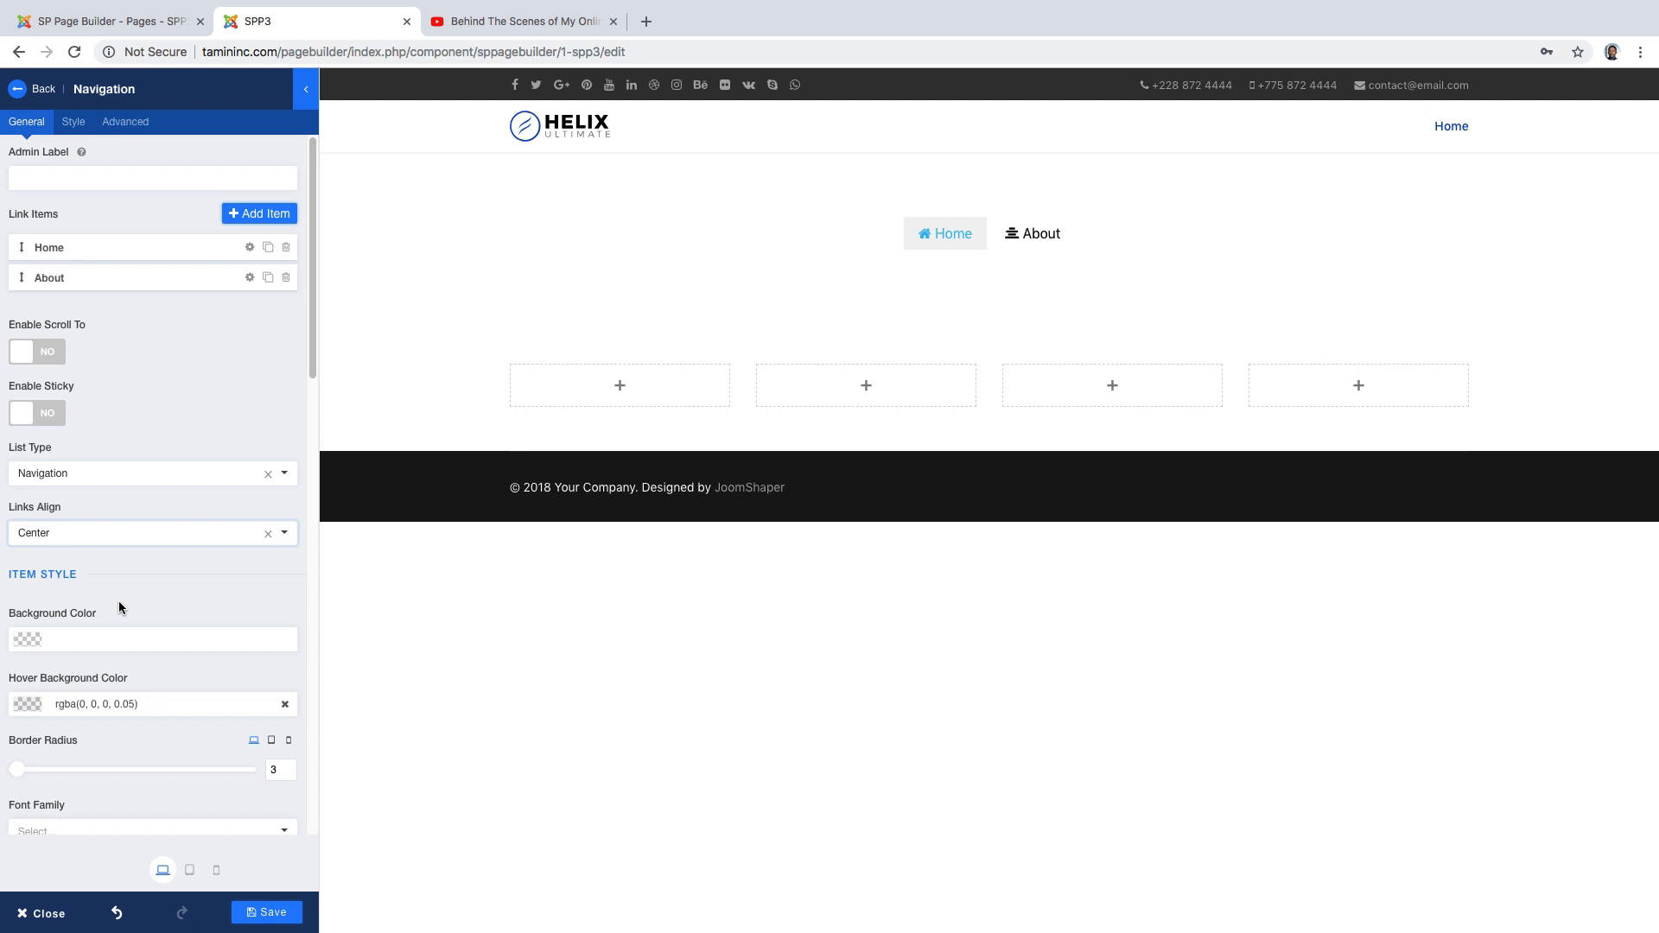
scroll(222, 595, down, 3)
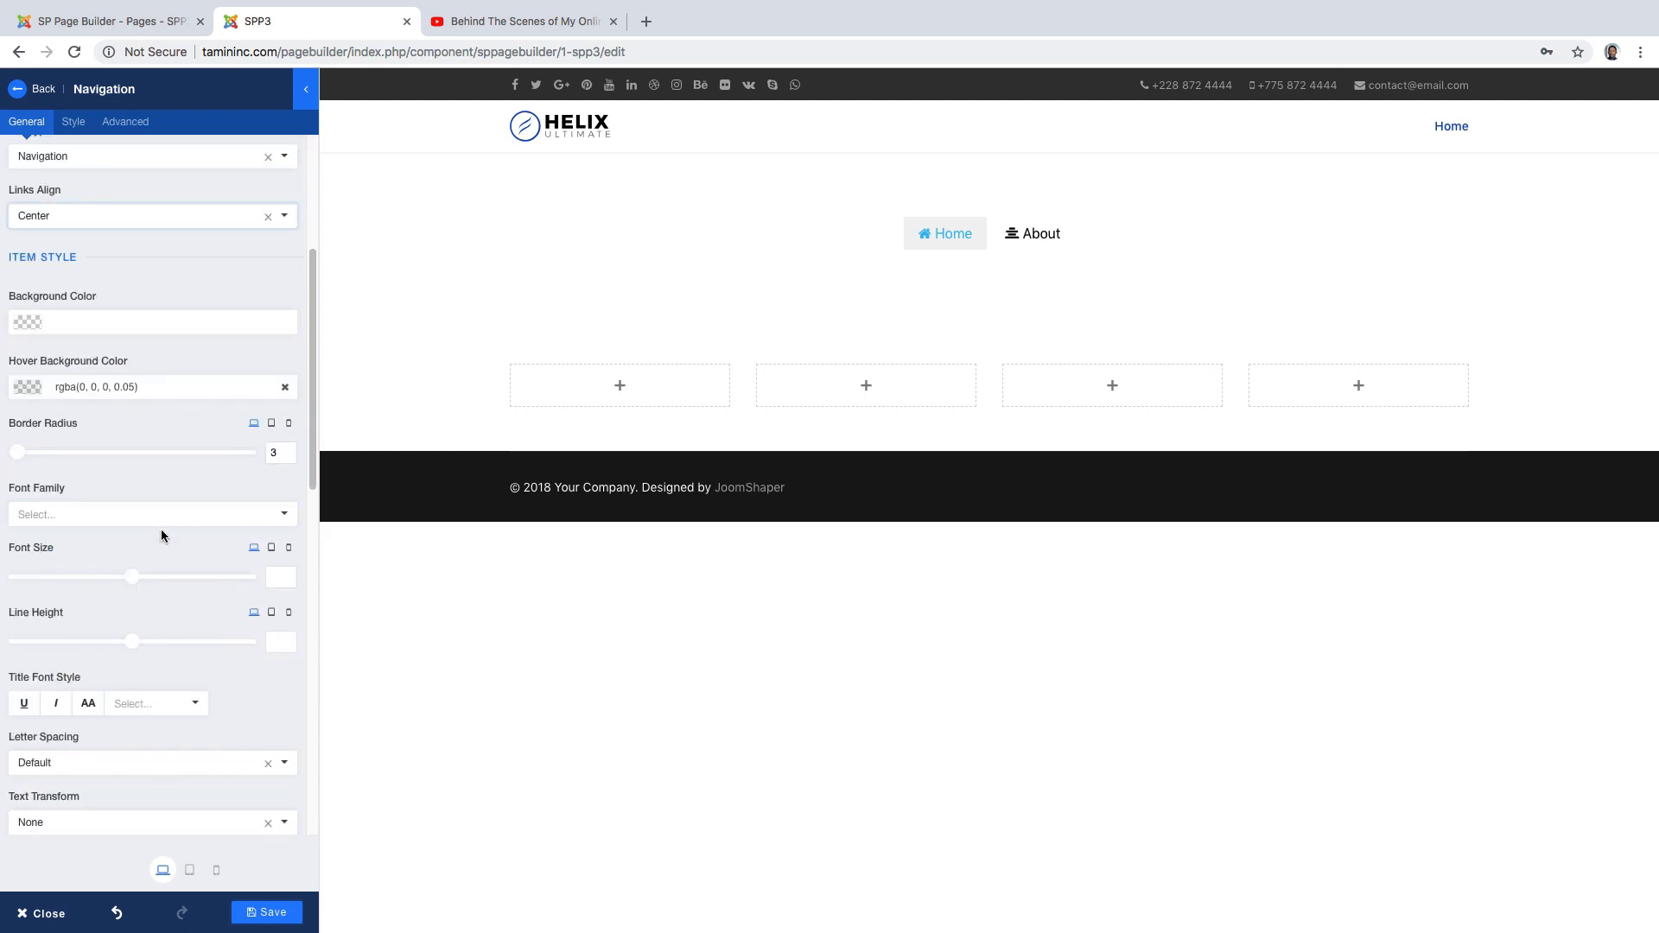
scroll(160, 529, up, 1)
Set the item background colour to #814d4d, leaving the active background unchanged.
click(111, 347)
click(260, 417)
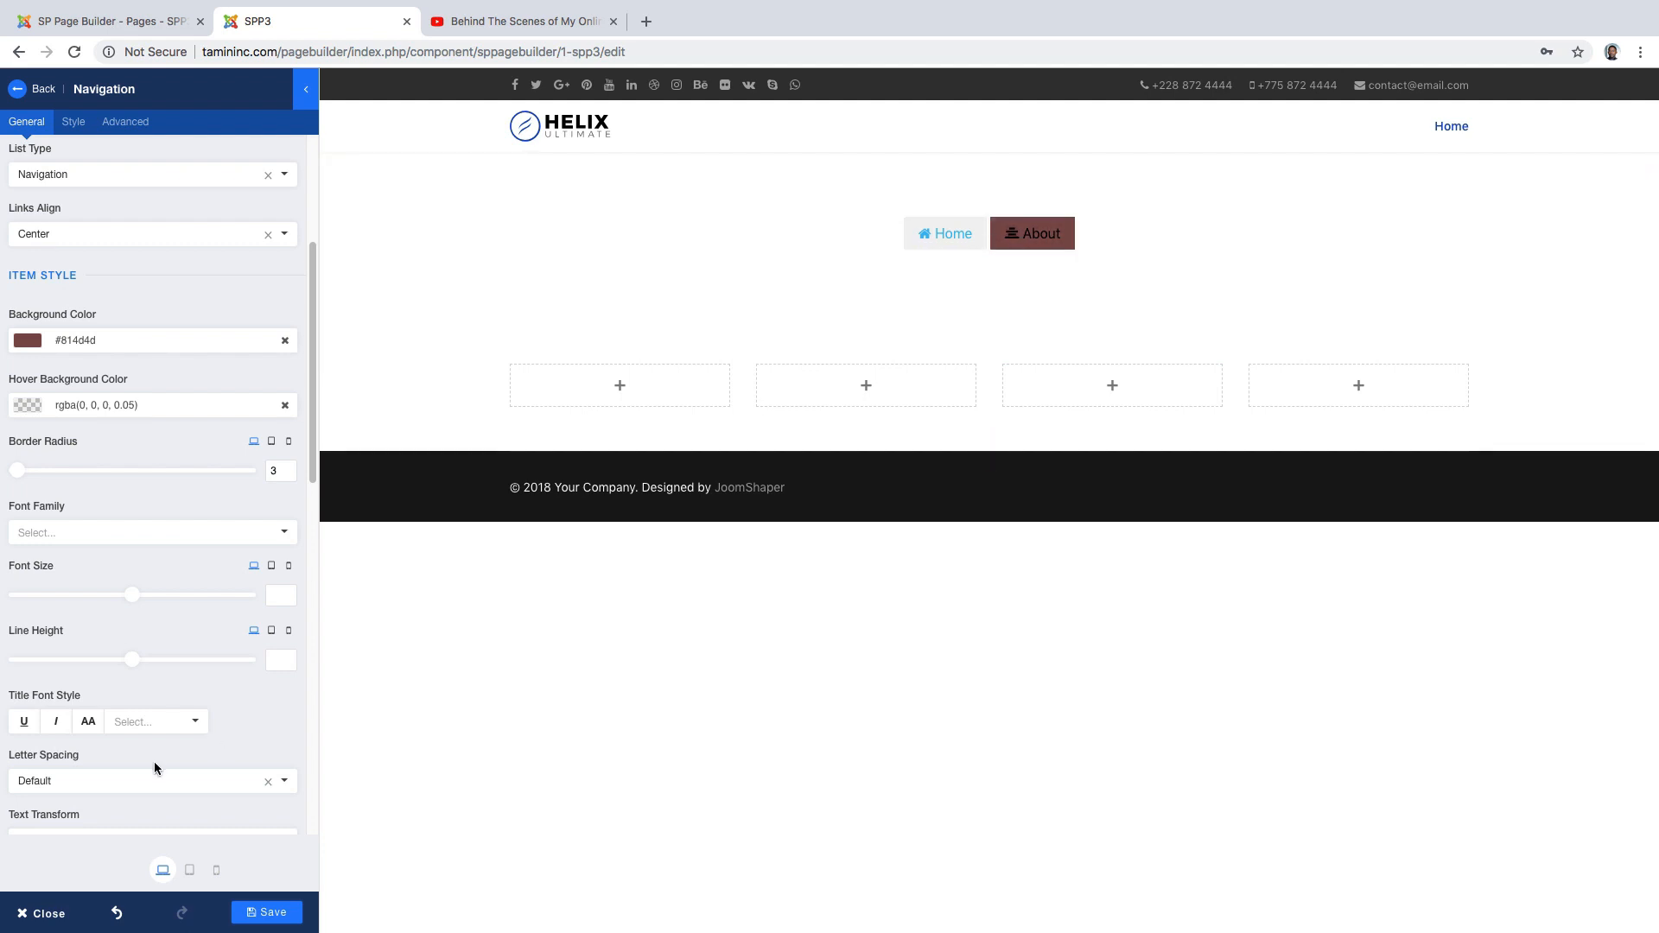
scroll(166, 648, down, 3)
scroll(166, 751, down, 2)
scroll(165, 751, down, 2)
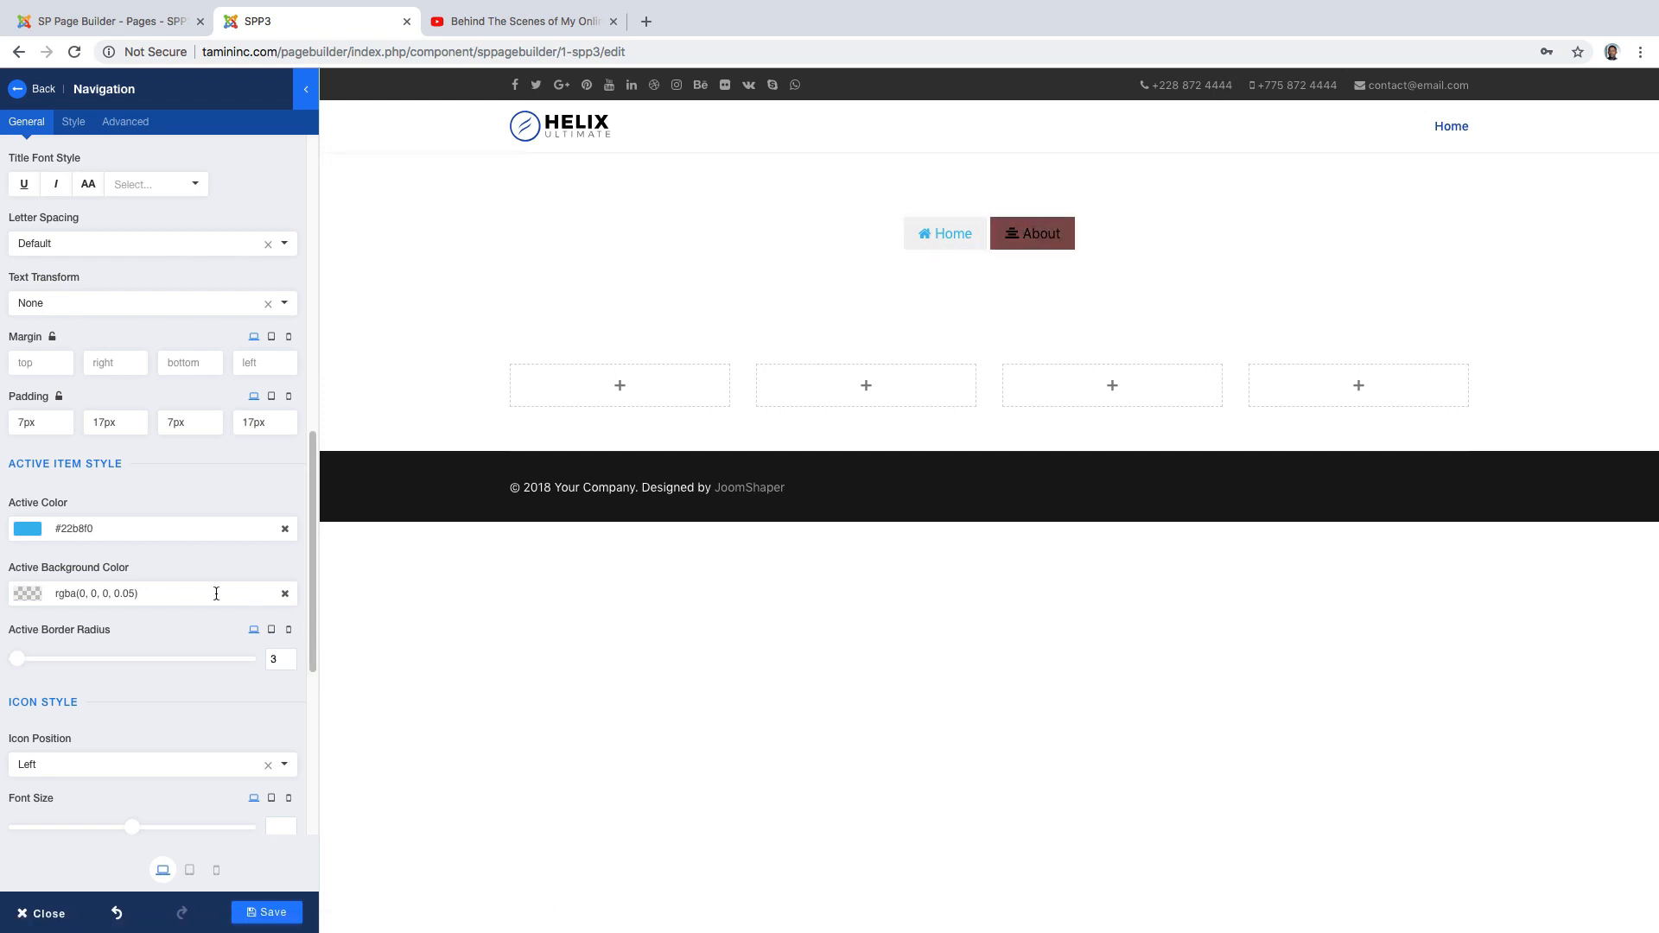
scroll(155, 636, down, 4)
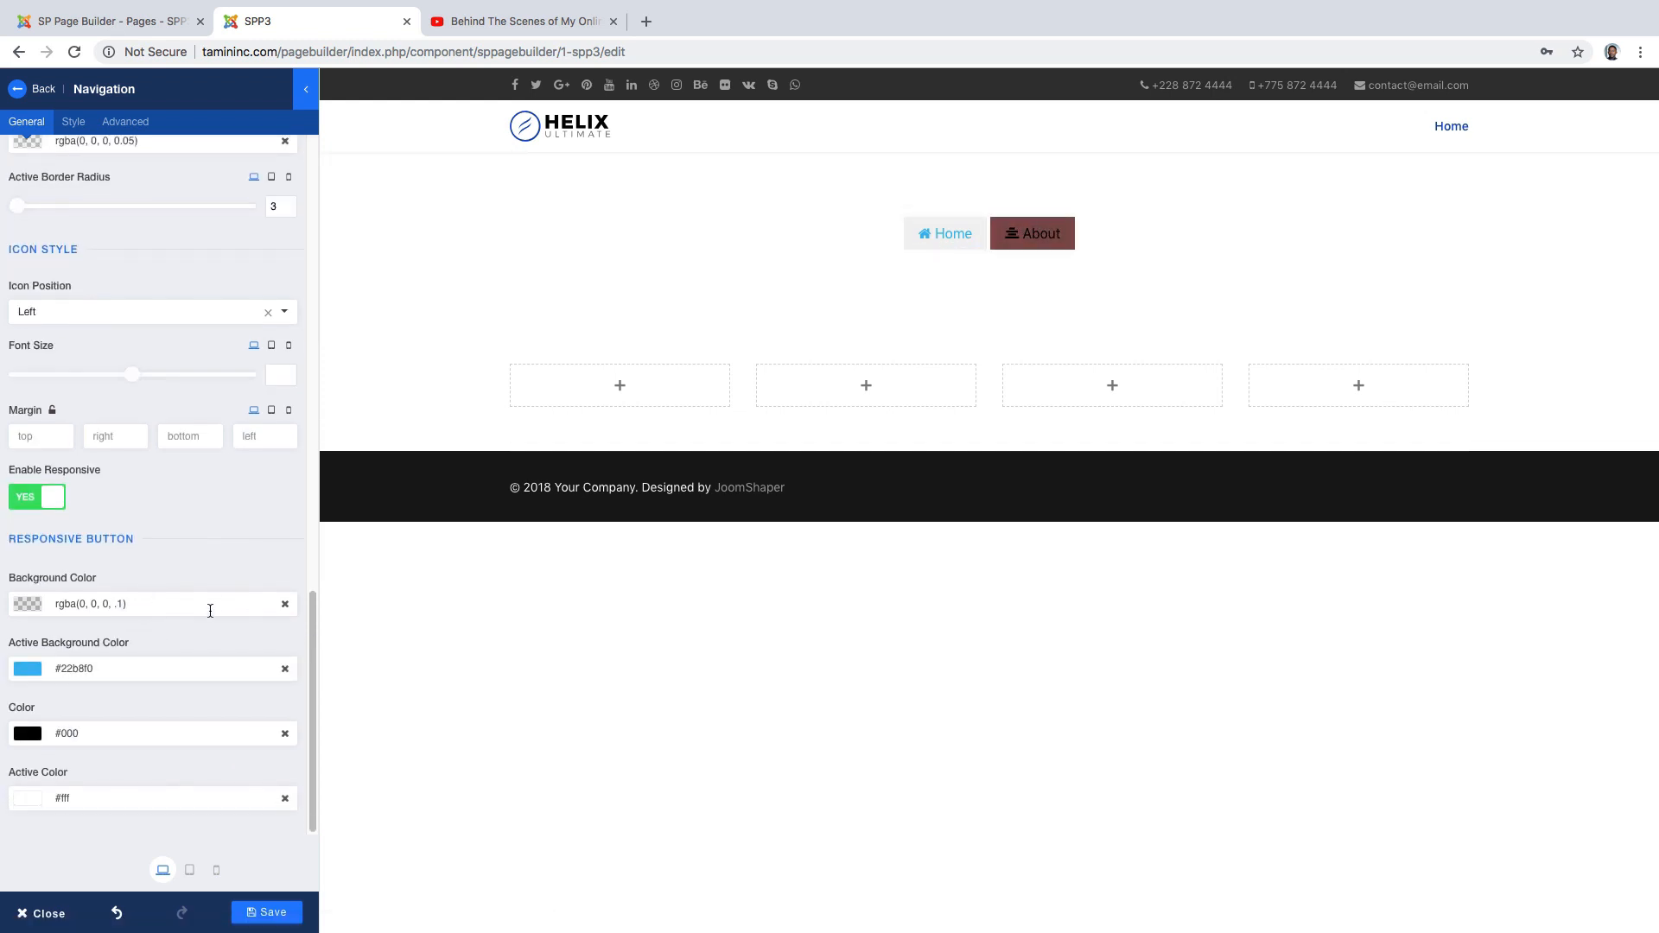
click(133, 668)
click(237, 549)
scroll(231, 596, up, 8)
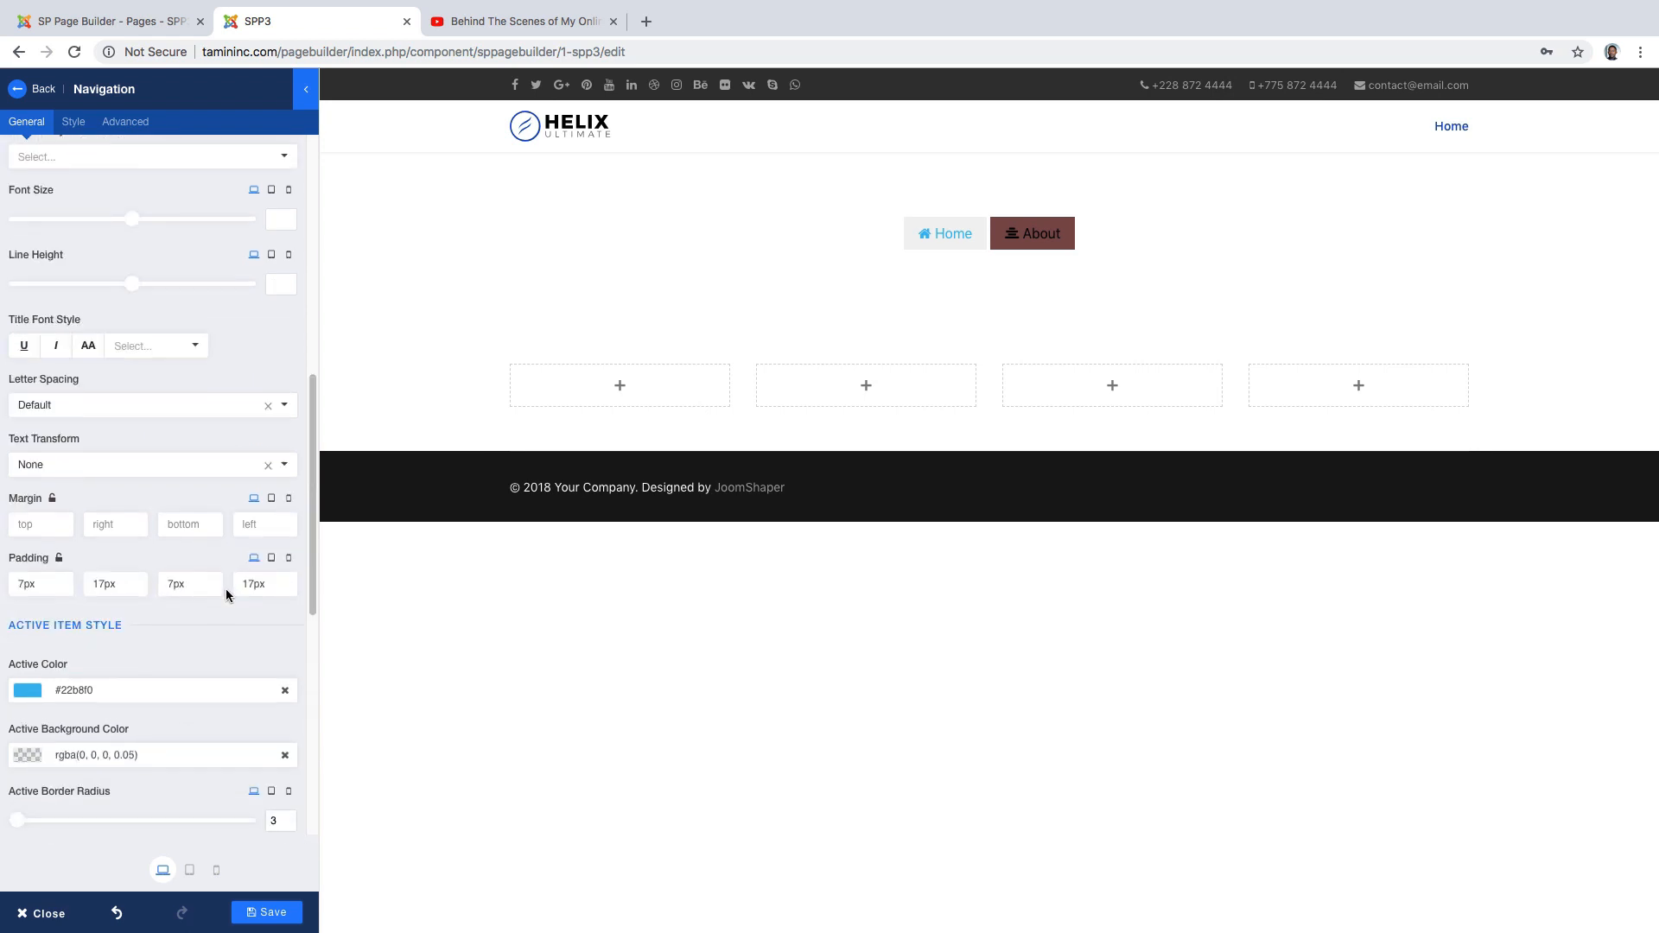
scroll(232, 590, up, 5)
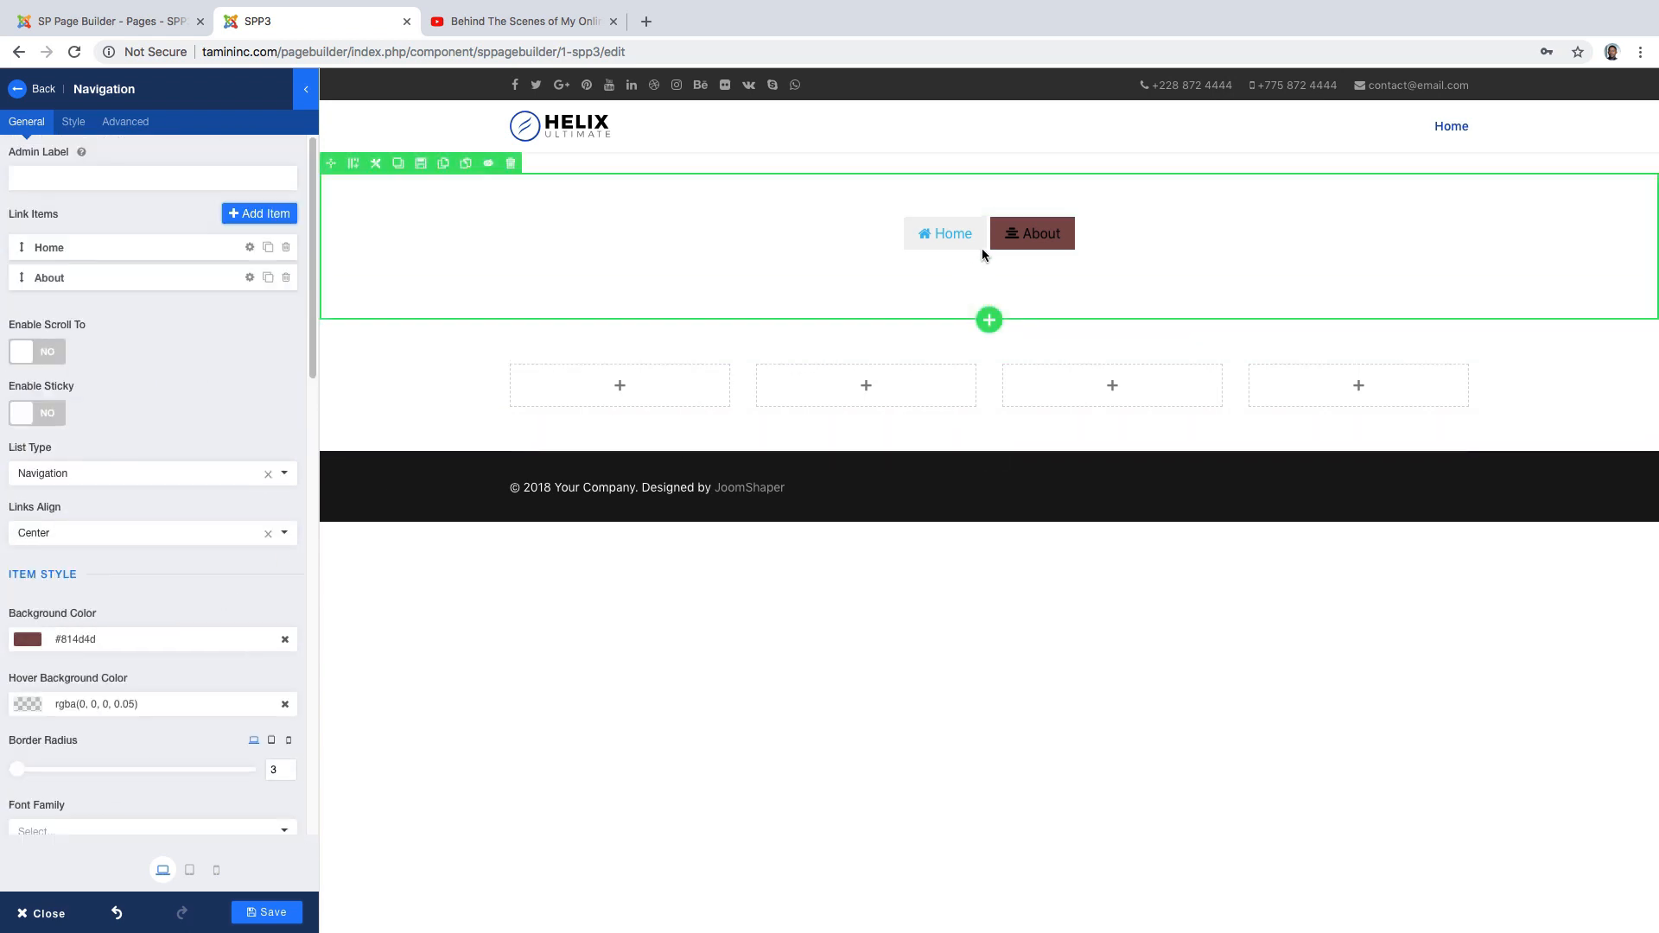